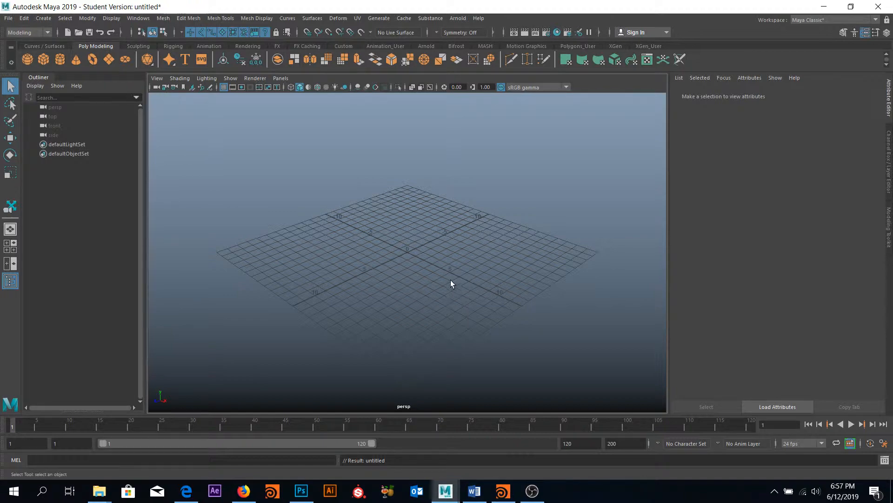
Step: Create a polygon sphere, scale it up uniformly, and move it to the left corner of the grid
alt+drag(471, 292, 412, 261)
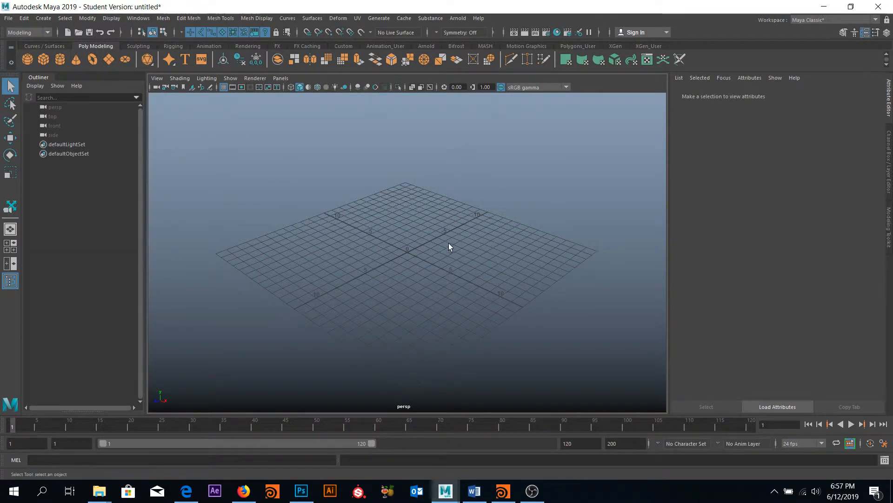
click(27, 59)
key(w)
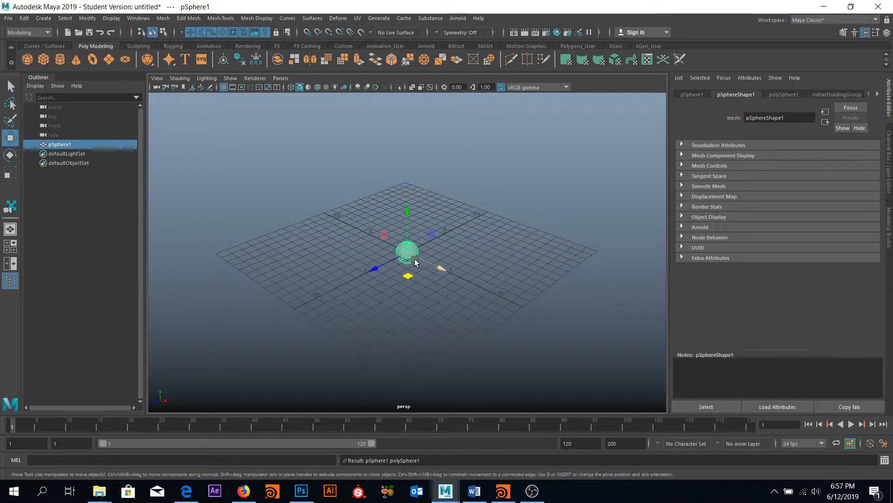
drag(411, 272, 312, 255)
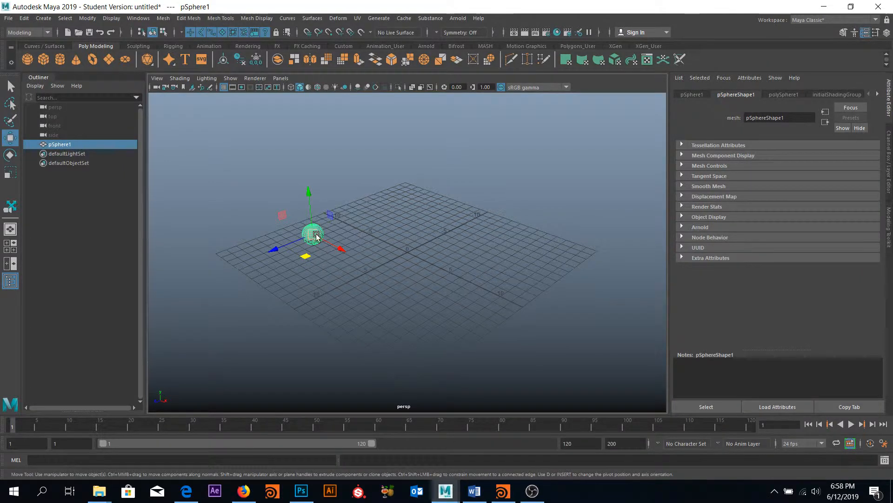
key(r)
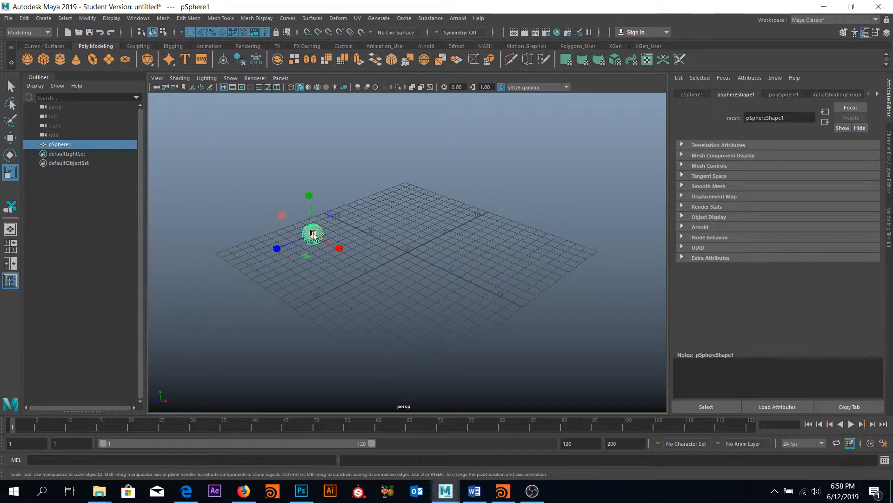
drag(314, 234, 366, 211)
key(w)
drag(307, 255, 270, 248)
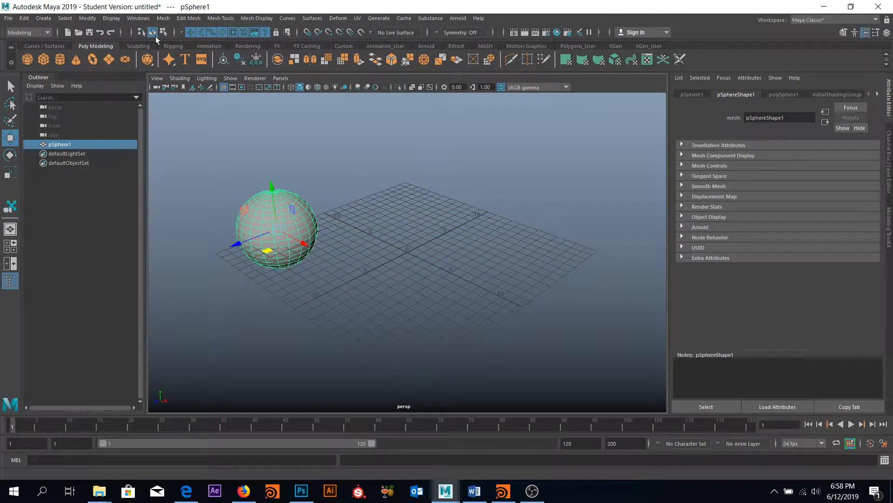
Step: Create a polygon cube, enlarge it, and place it at the back of the grid beside the sphere
click(43, 58)
key(r)
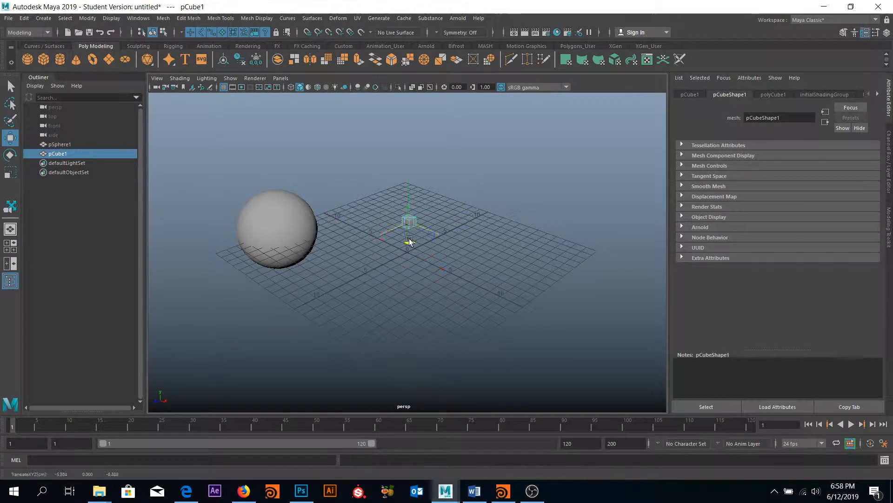
drag(408, 197, 365, 210)
key(e)
key(w)
Step: Create a polygon cylinder near the grid's right corner, scaled to about 5.0 in height and about 2.0 in width and depth
click(60, 59)
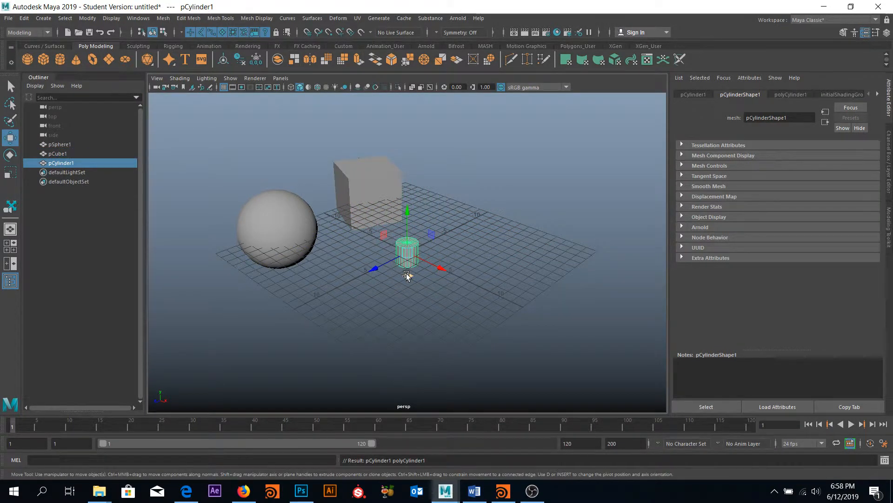
drag(409, 273, 543, 222)
key(r)
key(w)
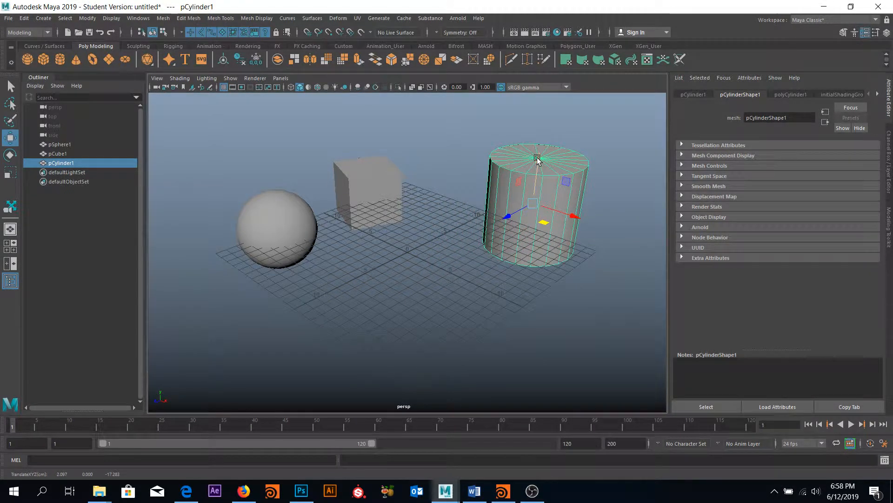
key(r)
ctrl+drag(537, 162, 534, 177)
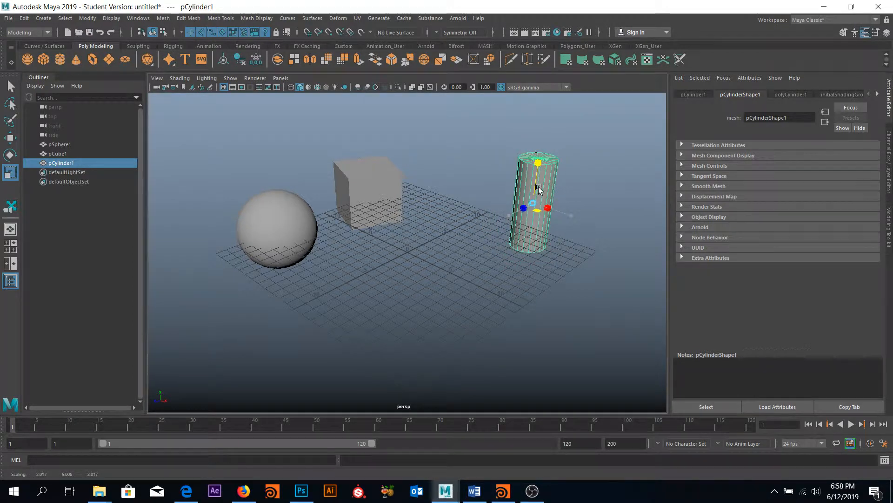
Step: Create a polygon torus, scale it uniformly to about 4.67, and move it back between the cube and the cylinder
click(92, 59)
drag(407, 251, 499, 225)
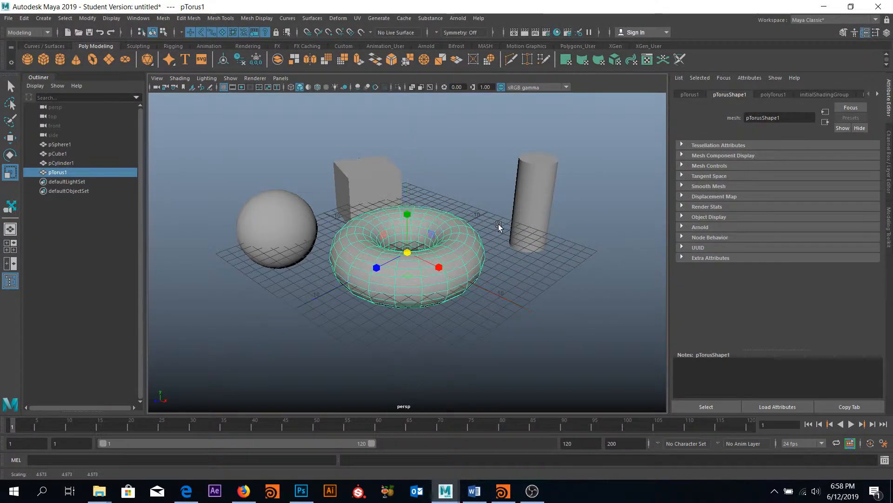
key(w)
drag(407, 271, 471, 192)
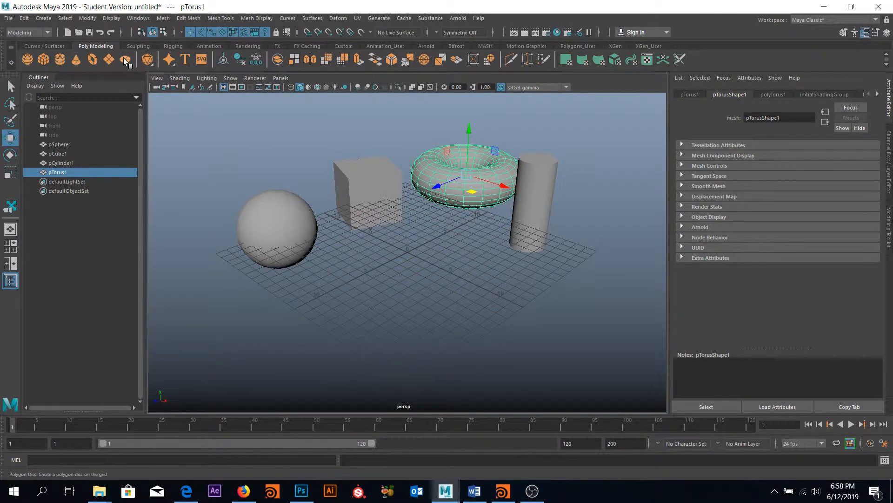
Step: Create a polygon cone, scale it up uniformly, and move it to the front of the grid
click(77, 60)
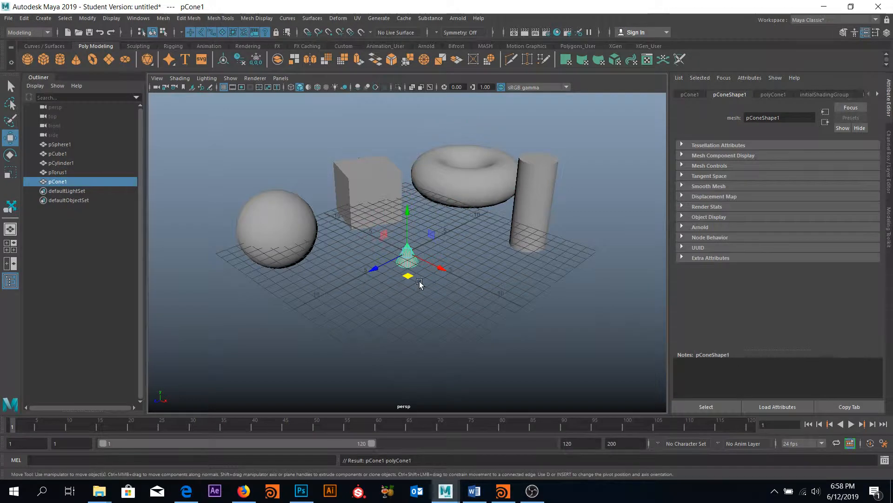
key(r)
drag(409, 265, 439, 250)
key(w)
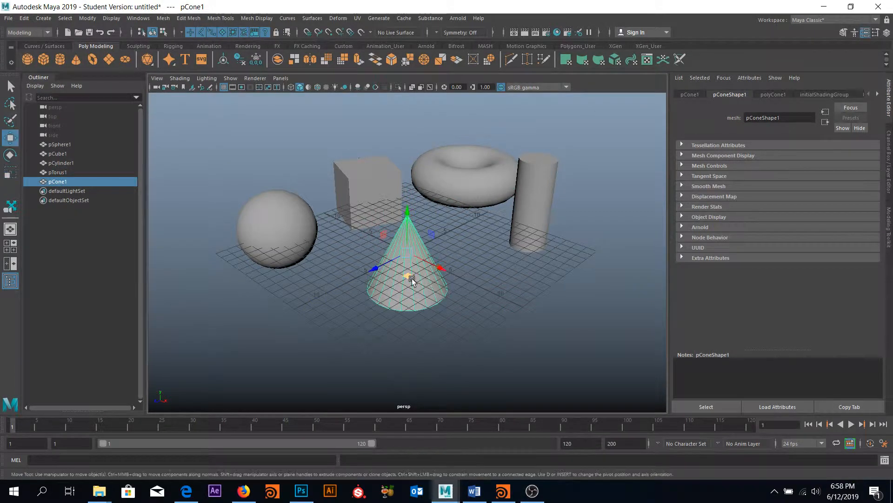
drag(413, 277, 418, 294)
Step: Reposition the cylinder and bring the torus forward so the shapes spread around the grid without overlapping
click(537, 230)
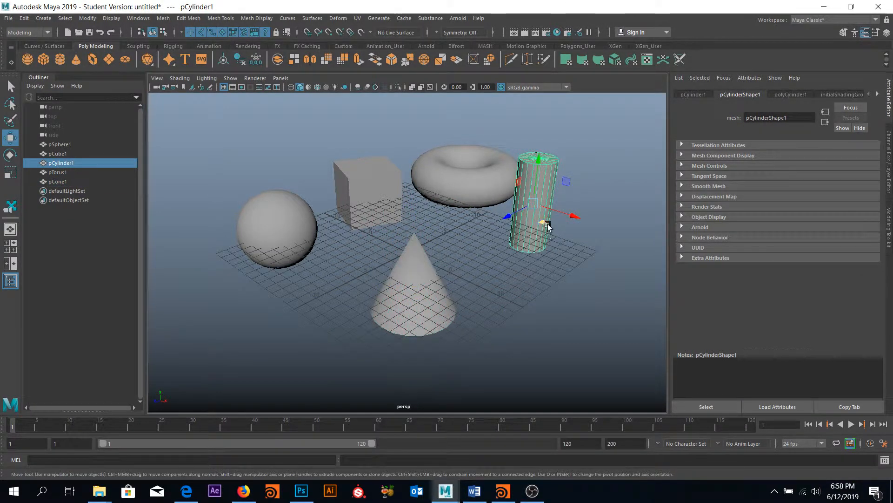
drag(548, 227, 421, 291)
click(444, 161)
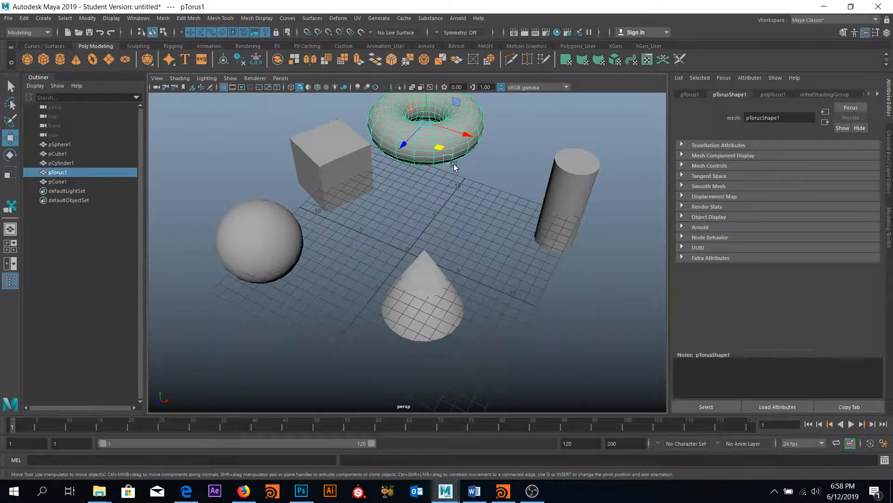
drag(439, 147, 482, 176)
Step: Add a basic single-node camera to the scene
mouse_move(433, 244)
alt+mouse_down()
mouse_move(396, 212)
mouse_move(443, 240)
mouse_move(417, 241)
mouse_move(428, 231)
alt+mouse_up()
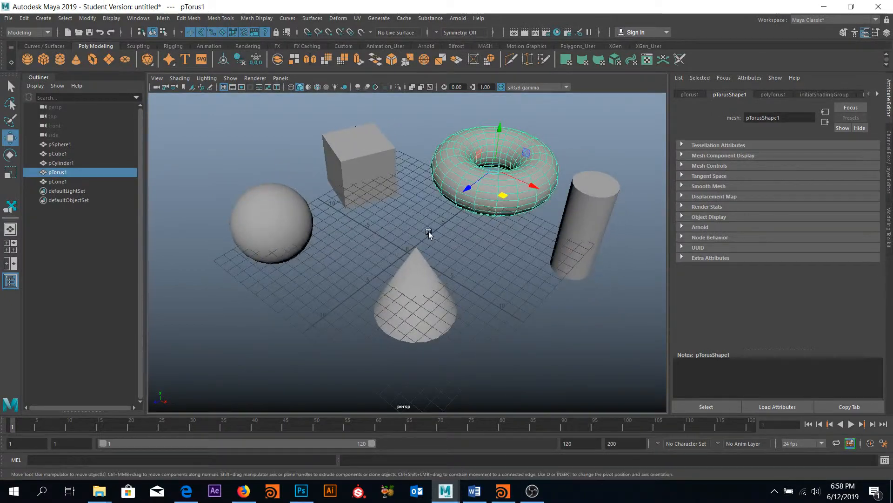
alt+right_drag(429, 231, 433, 219)
alt+middle_drag(433, 219, 390, 210)
alt+right_drag(390, 210, 385, 237)
alt+middle_drag(385, 236, 431, 267)
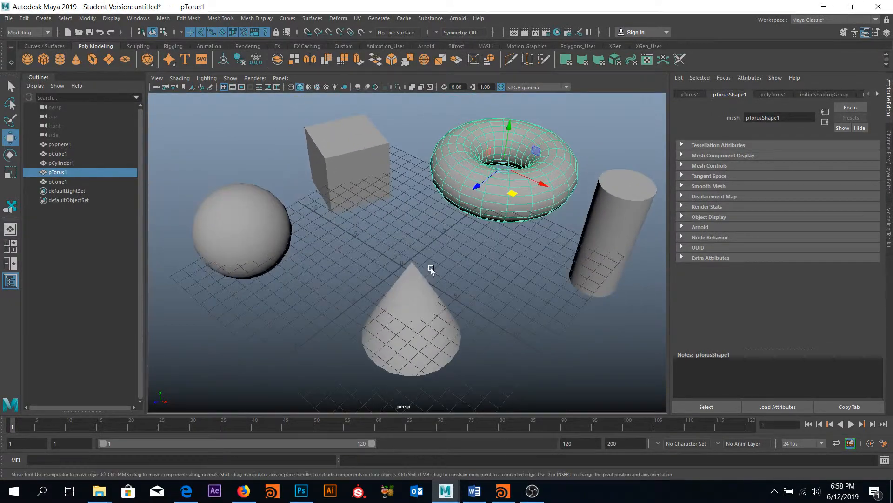
alt+right_drag(430, 267, 409, 192)
alt+drag(414, 226, 416, 200)
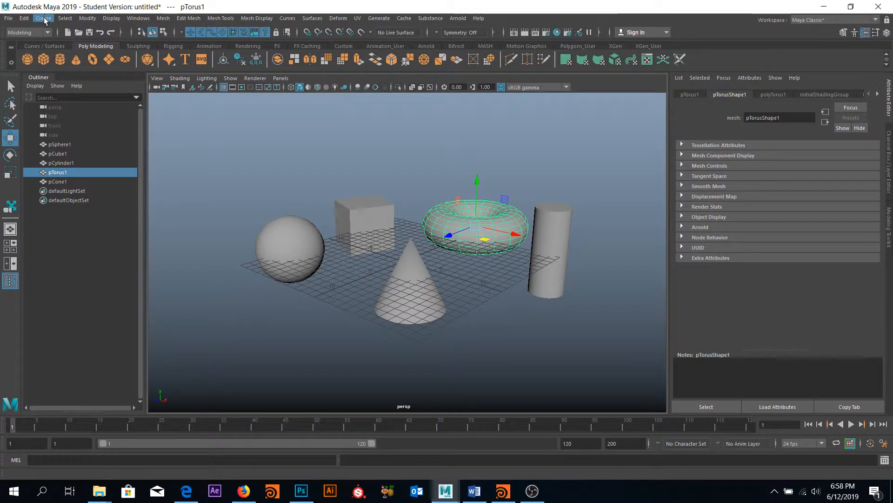
click(44, 19)
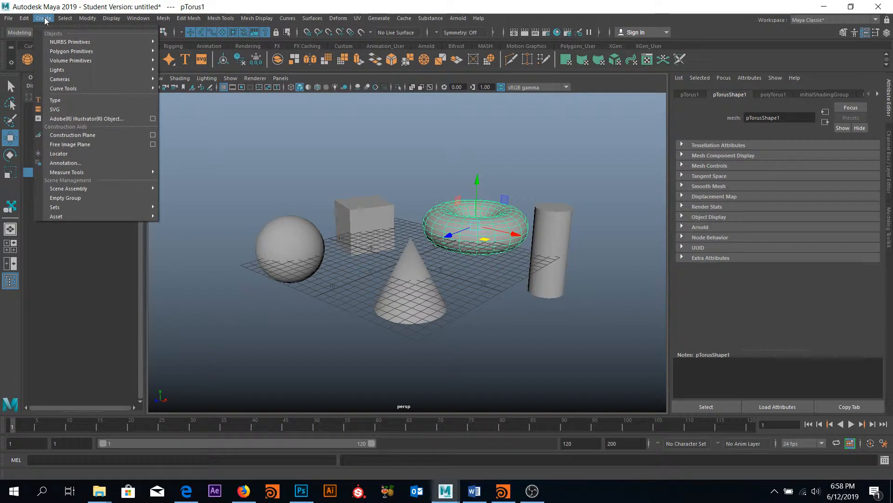
mouse_move(69, 81)
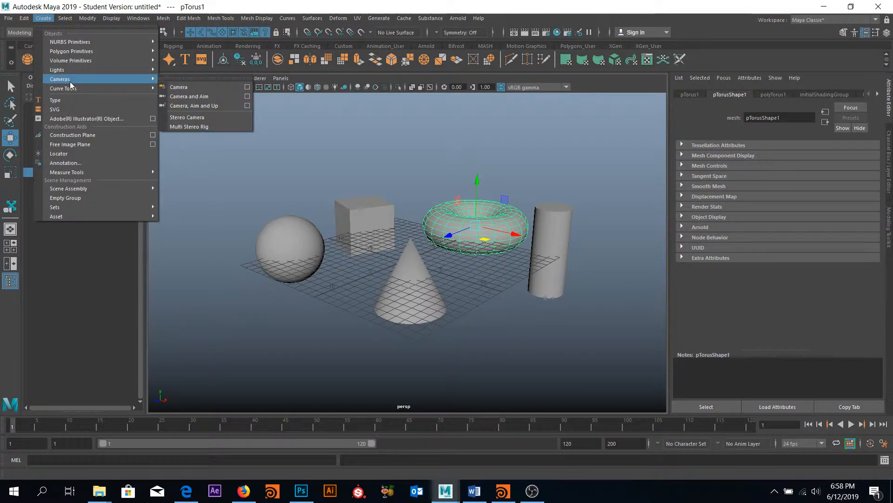
click(191, 86)
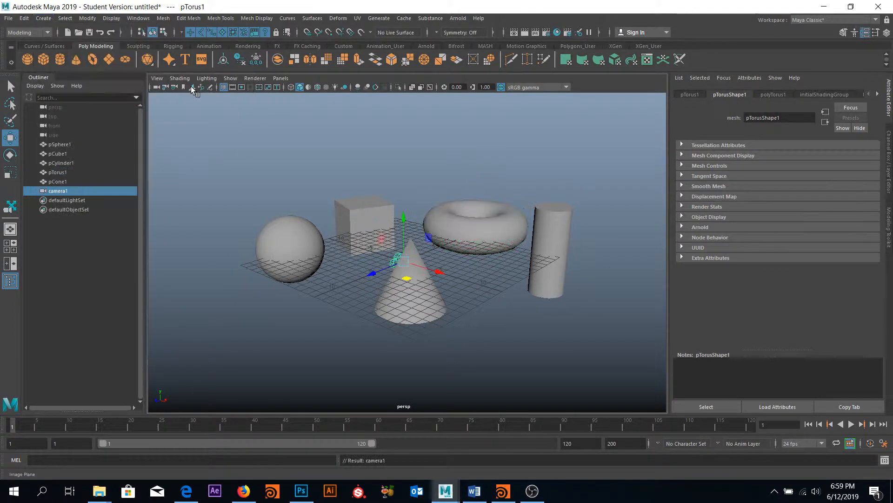
Step: Move the new camera outside the grid in front of the cone and rotate it to face the shapes
scroll(439, 297, down, 3)
alt+drag(414, 256, 465, 300)
key(e)
key(w)
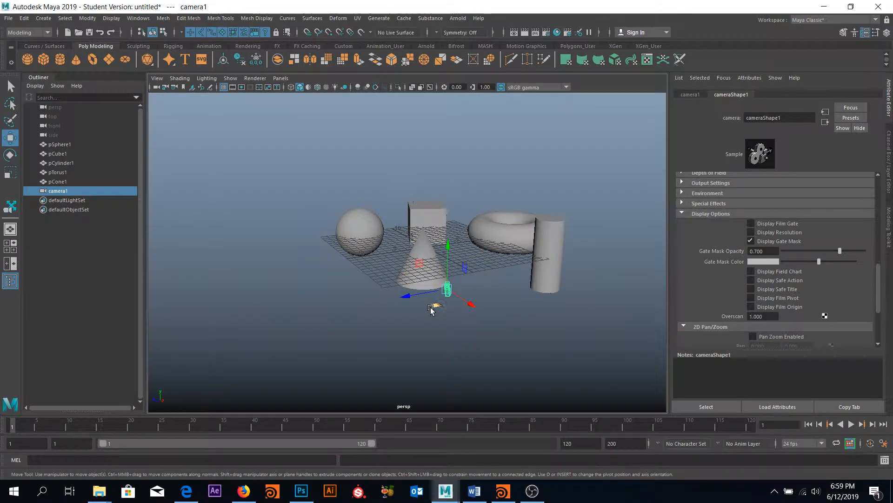
alt+drag(455, 335, 524, 376)
alt+middle_drag(530, 336, 447, 307)
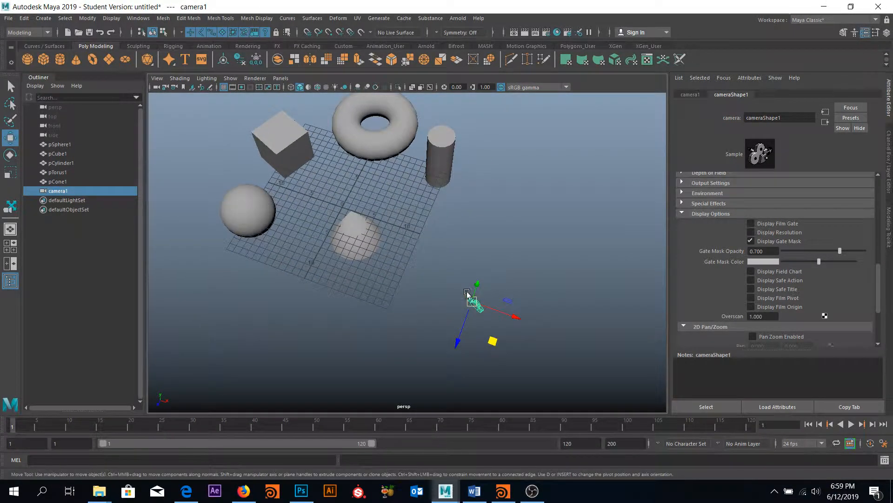
alt+drag(349, 183, 414, 253)
Step: Select the cone, the cube and the torus together
click(368, 210)
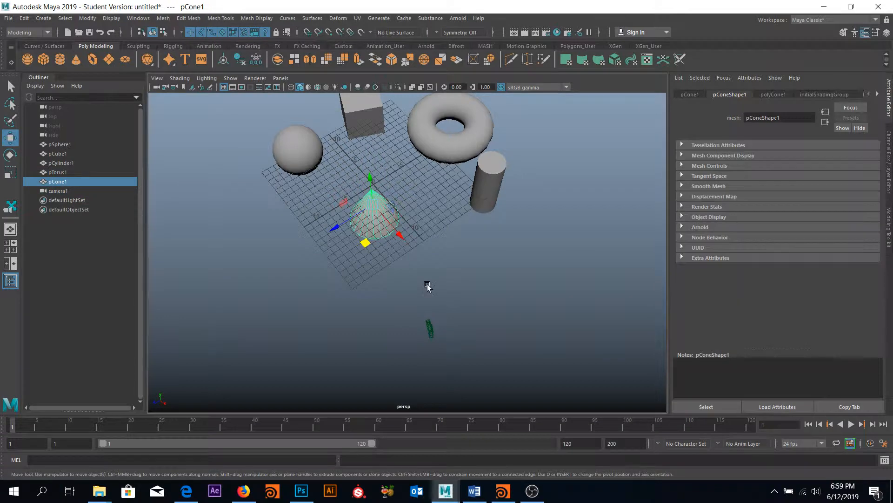
alt+drag(390, 216, 408, 184)
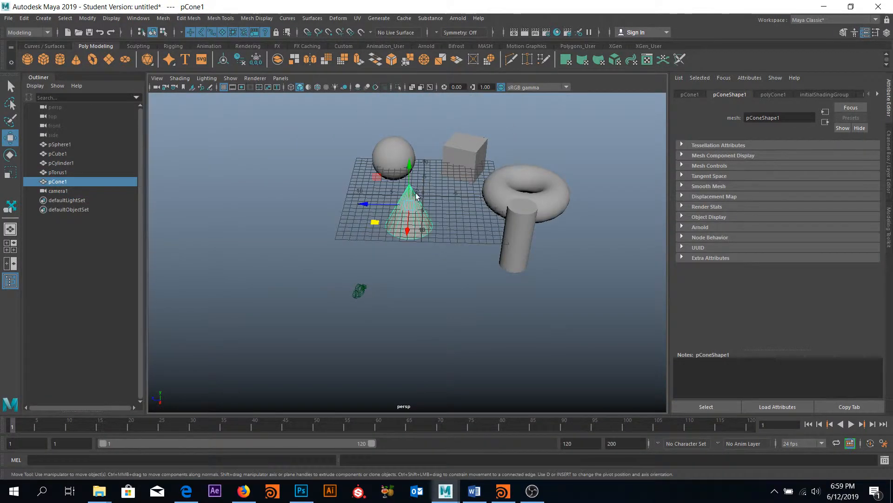
shift+click(460, 151)
shift+click(549, 196)
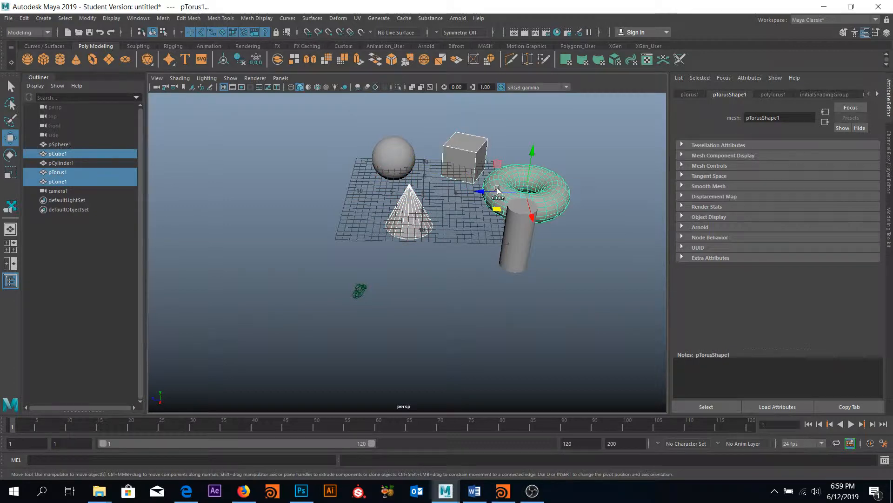
Step: Switch the perspective viewport to look through camera1
alt+drag(449, 274, 475, 275)
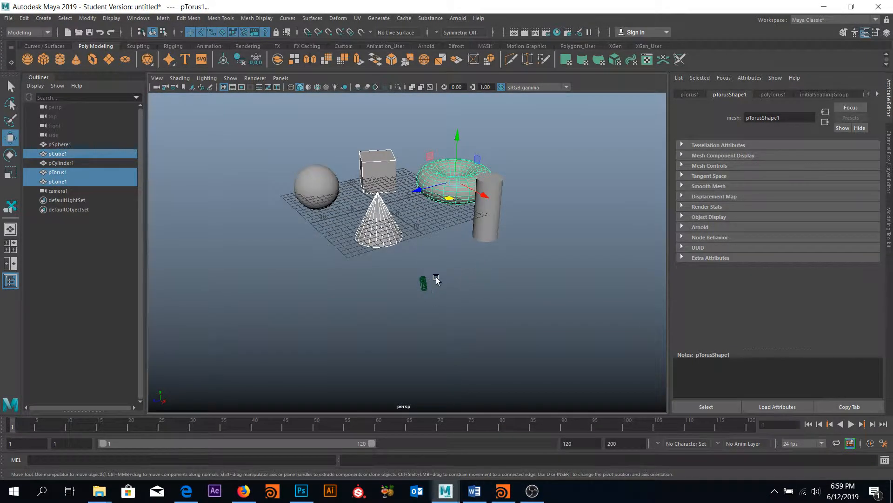
scroll(436, 278, up, 4)
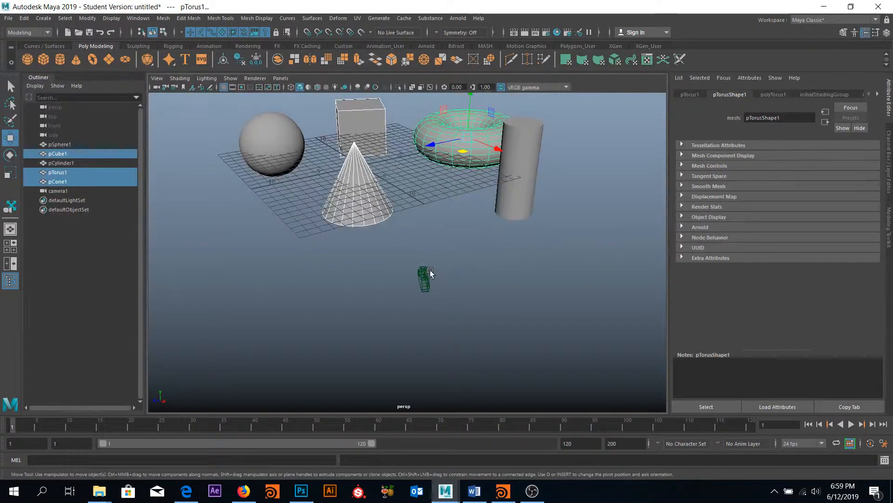
alt+drag(487, 247, 462, 275)
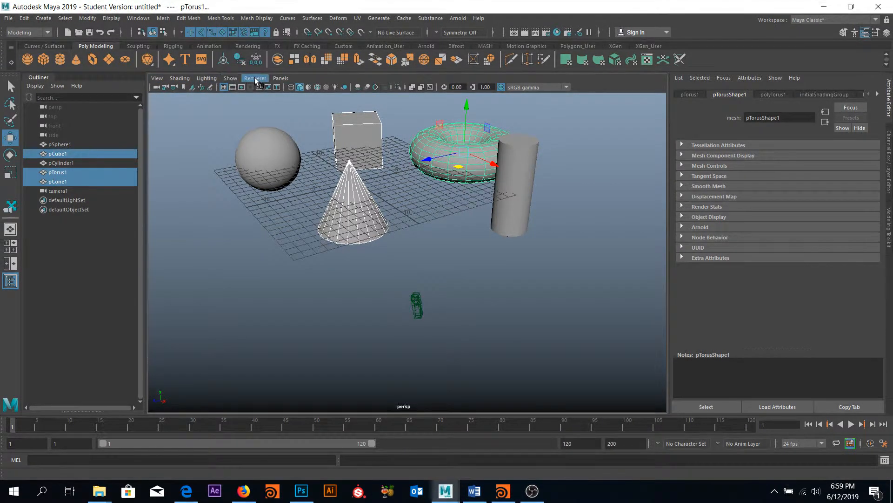
click(281, 80)
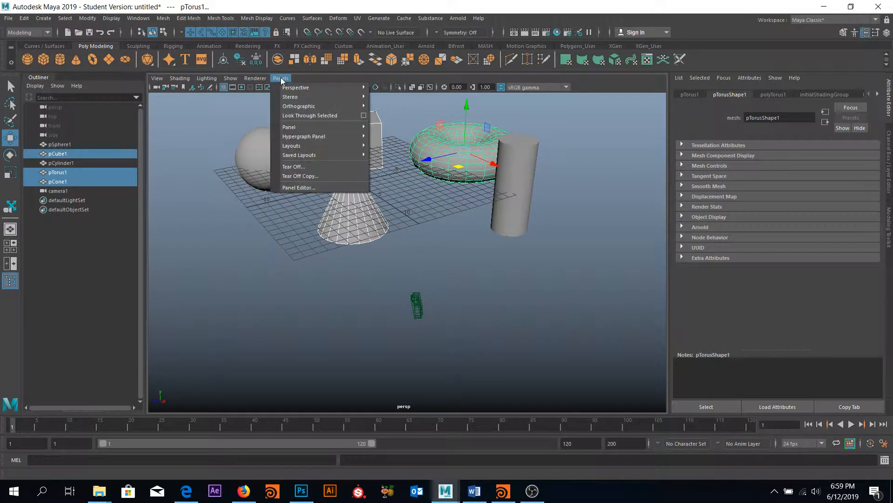
mouse_move(287, 90)
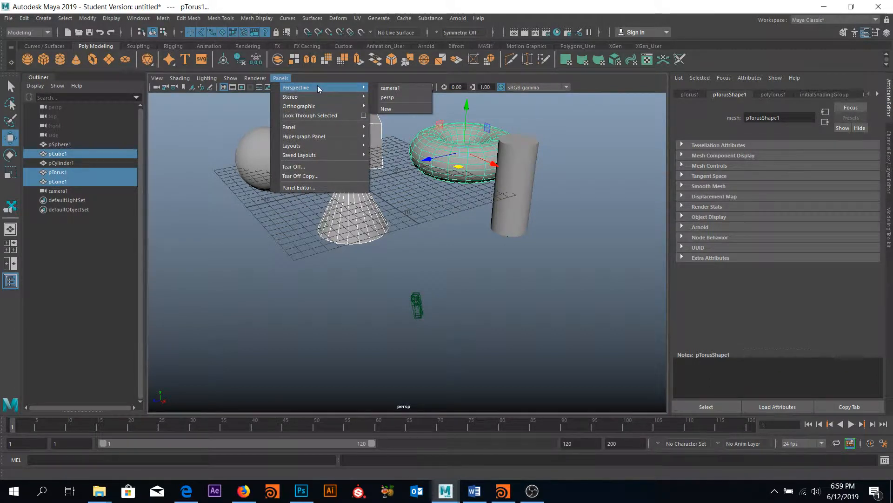
click(401, 87)
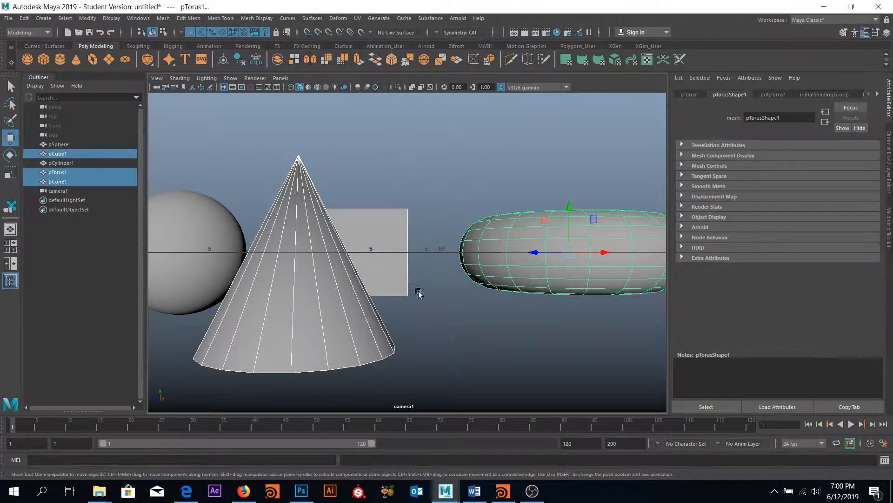
Step: Reframe the camera1 view so all five shapes are seen from slightly above with the cone in front
mouse_move(423, 194)
alt+mouse_down()
mouse_move(419, 183)
mouse_move(419, 197)
alt+mouse_up()
alt+right_drag(419, 198, 277, 49)
alt+middle_drag(395, 267, 401, 329)
alt+drag(396, 256, 397, 299)
alt+middle_drag(397, 254, 493, 257)
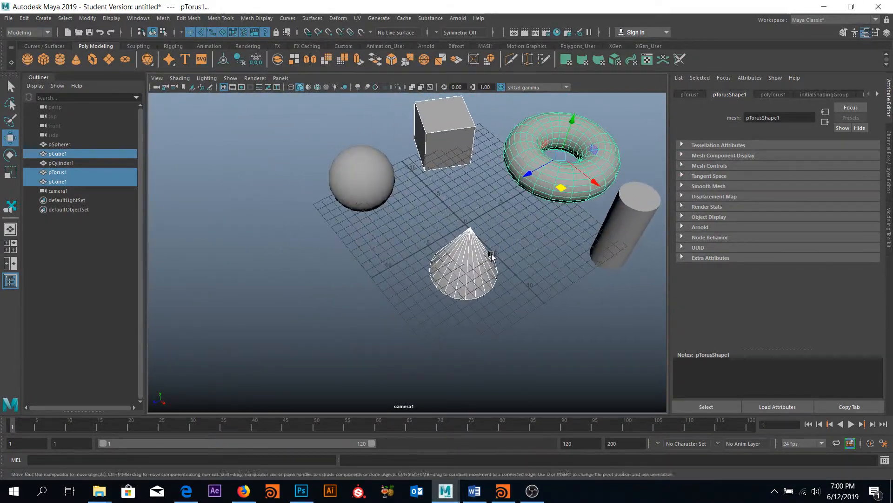
alt+drag(492, 258, 516, 234)
alt+middle_drag(450, 274, 387, 240)
alt+drag(387, 239, 371, 233)
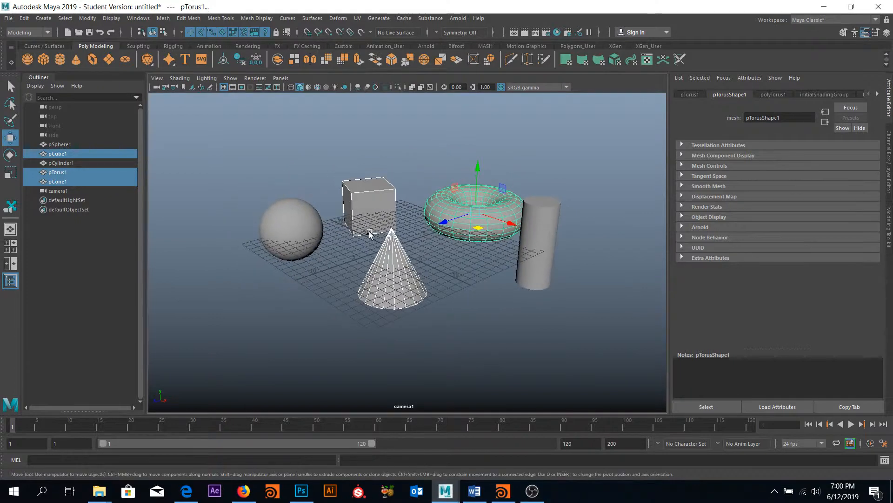
alt+middle_drag(371, 233, 361, 223)
alt+right_drag(361, 223, 386, 265)
alt+middle_drag(390, 191, 410, 199)
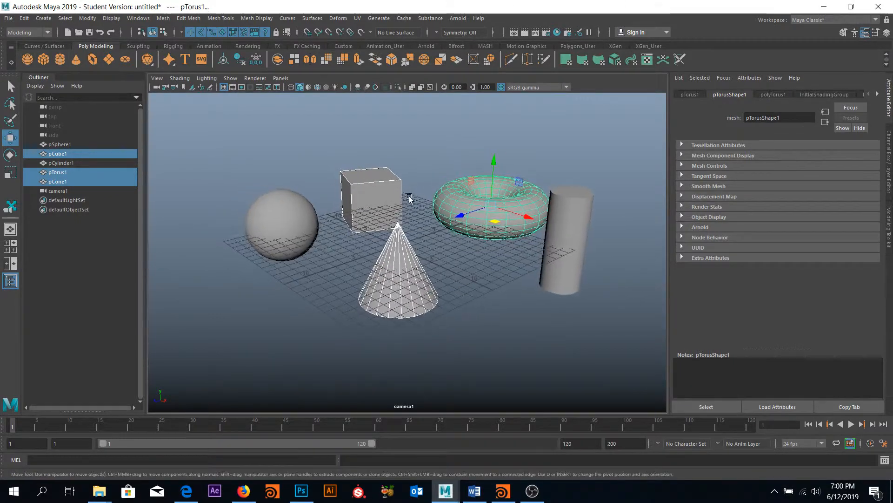
Step: Clear the selection and reframe the camera1 view so the five shapes appear slightly larger, leaving nothing selected
click(420, 191)
alt+drag(390, 305, 390, 262)
alt+middle_drag(389, 262, 408, 263)
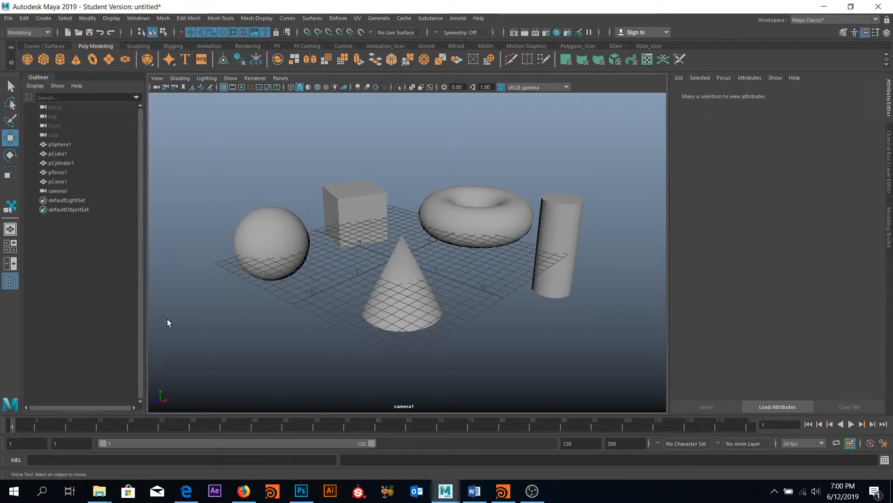
alt+middle_drag(357, 185, 301, 178)
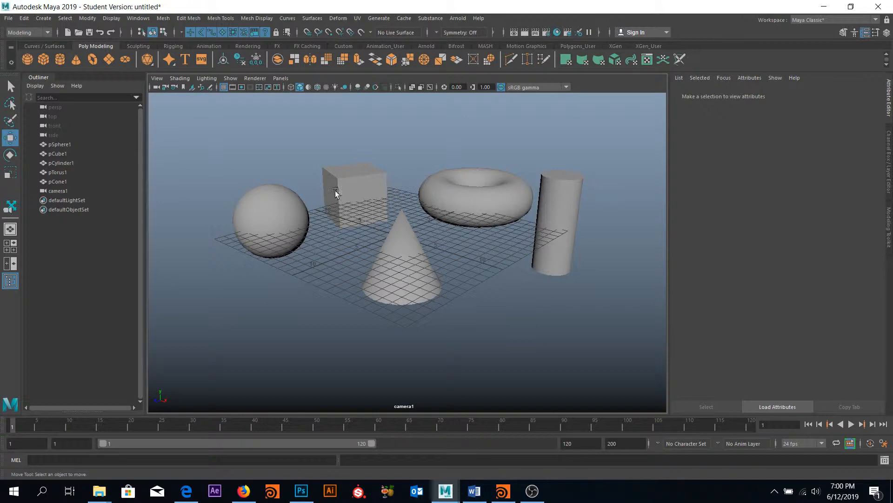
click(343, 170)
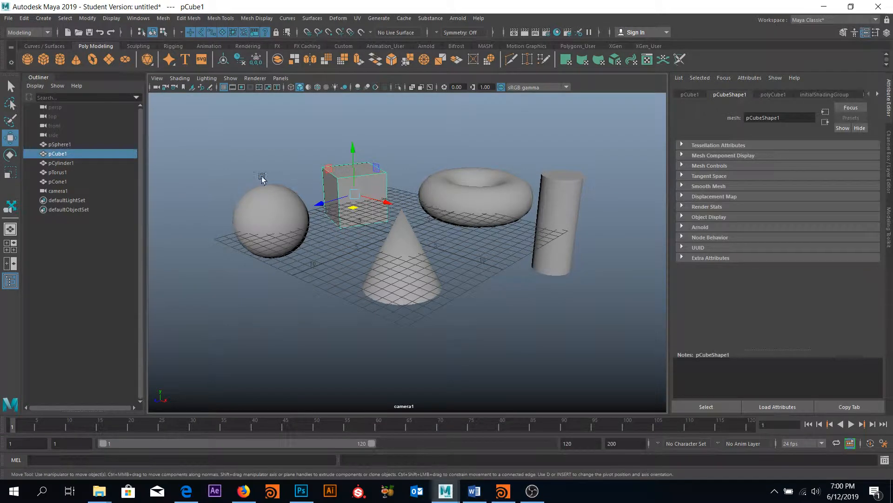
alt+right_drag(567, 203, 543, 223)
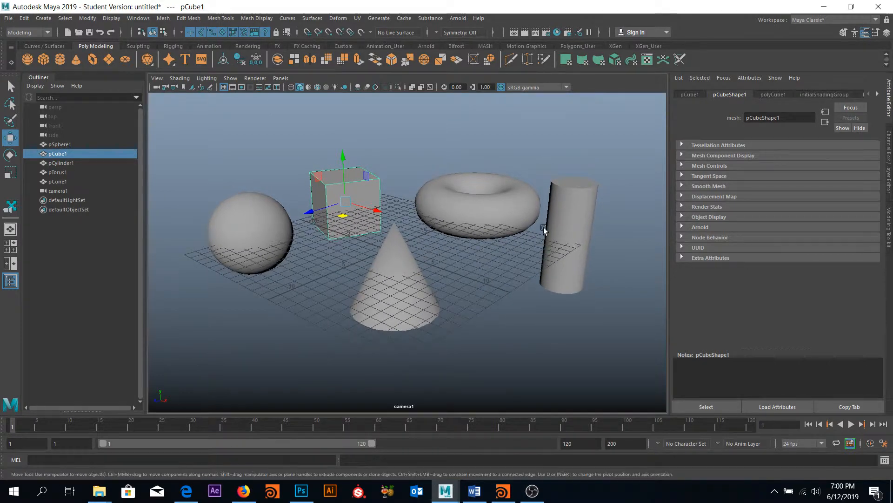
click(422, 149)
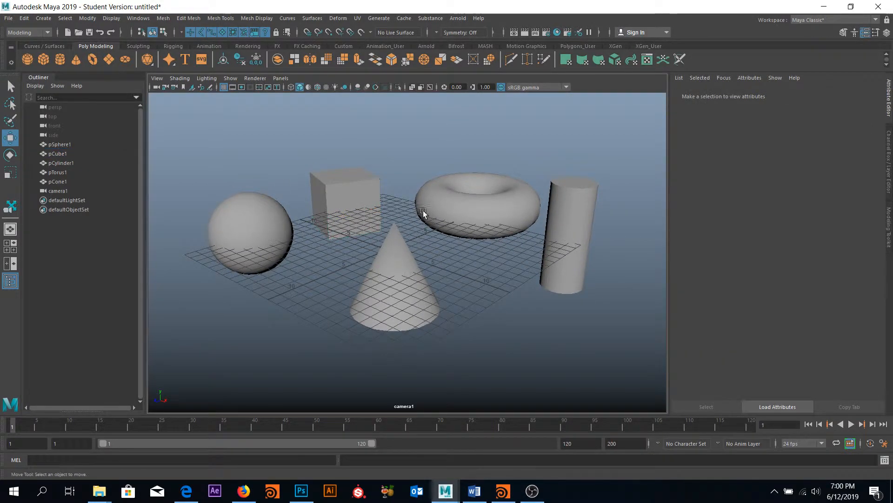
Step: Group the sphere, cube, cylinder, torus and cone together
click(55, 144)
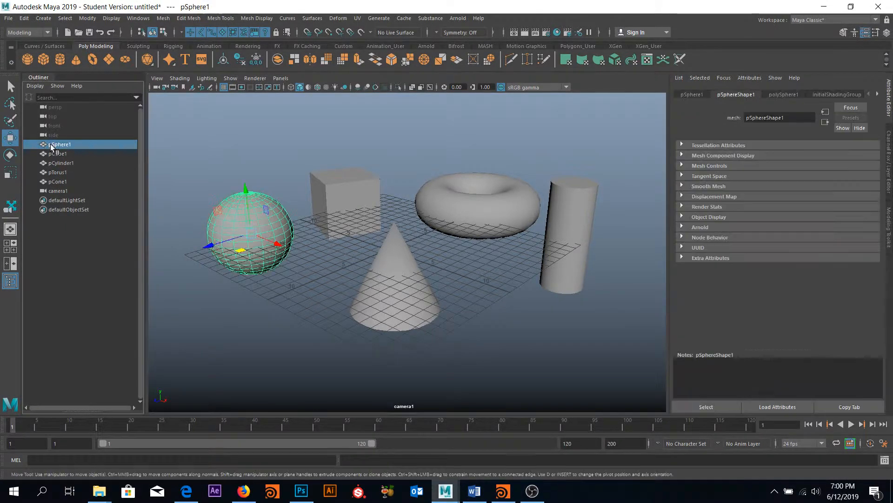
shift+click(58, 181)
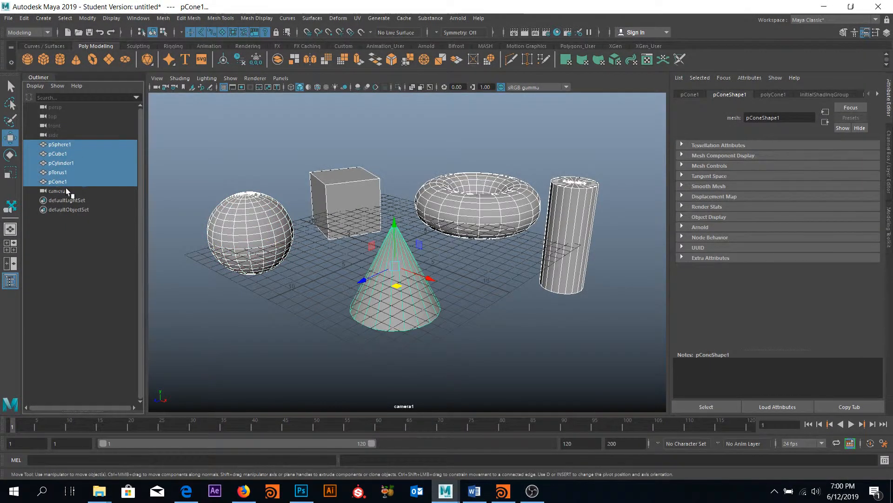
key(ctrl+g)
Step: Rename the new group of shapes to geo
double_click(54, 162)
click(55, 153)
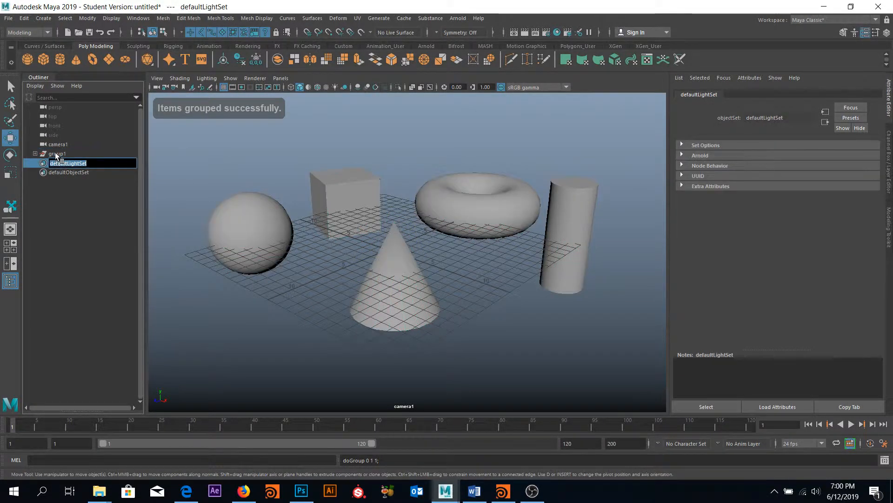
double_click(55, 153)
text(geo)
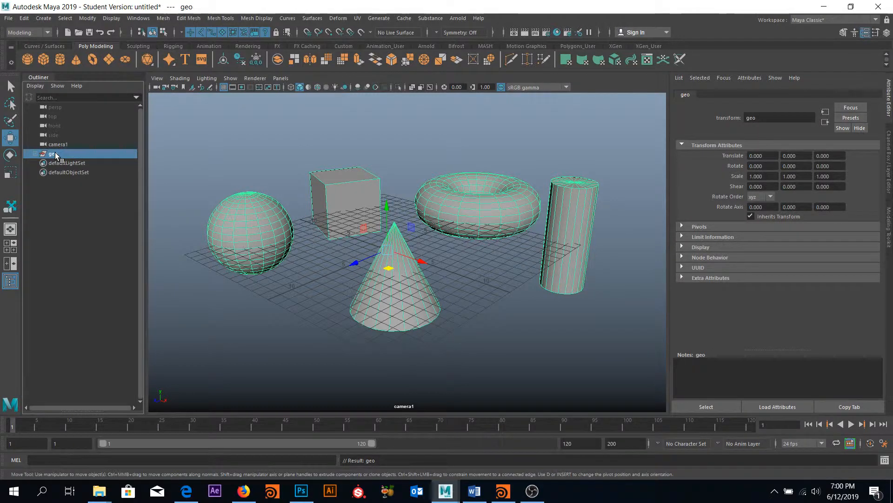
key(Return)
Step: Rename camera1 to renderCam and adjust its view to a slightly lower angle on the shapes
double_click(67, 143)
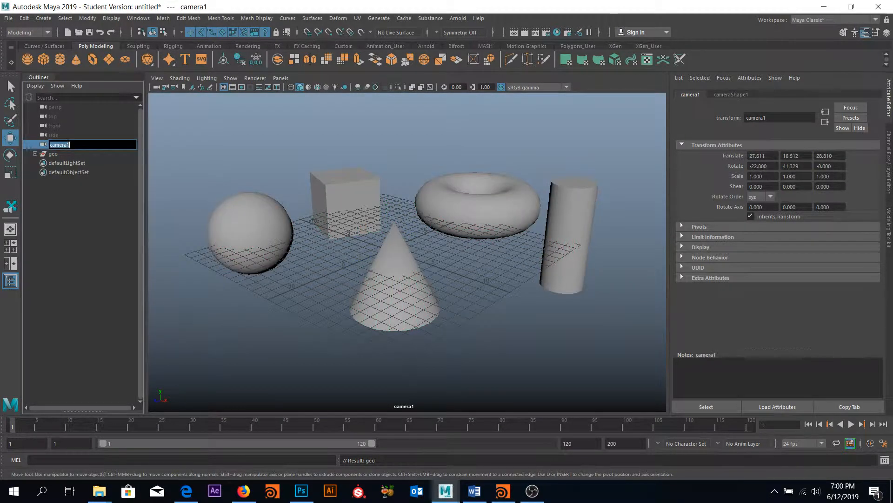
text(rend)
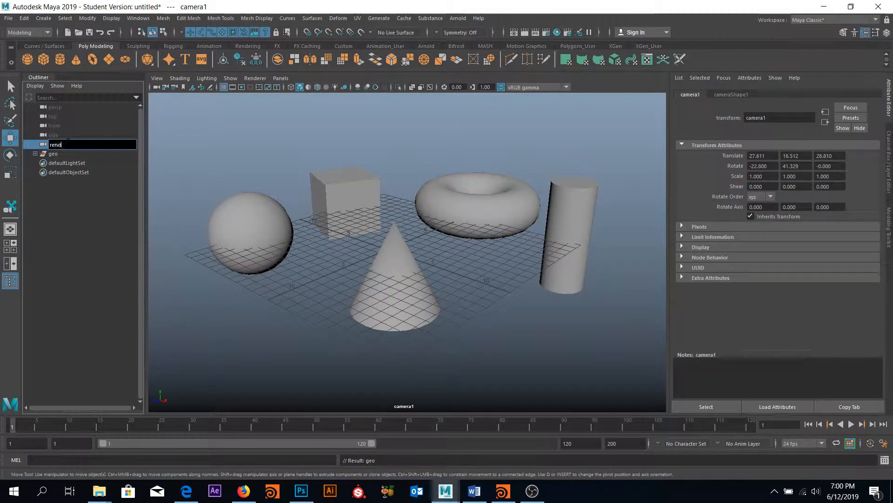
text(erCam)
key(Return)
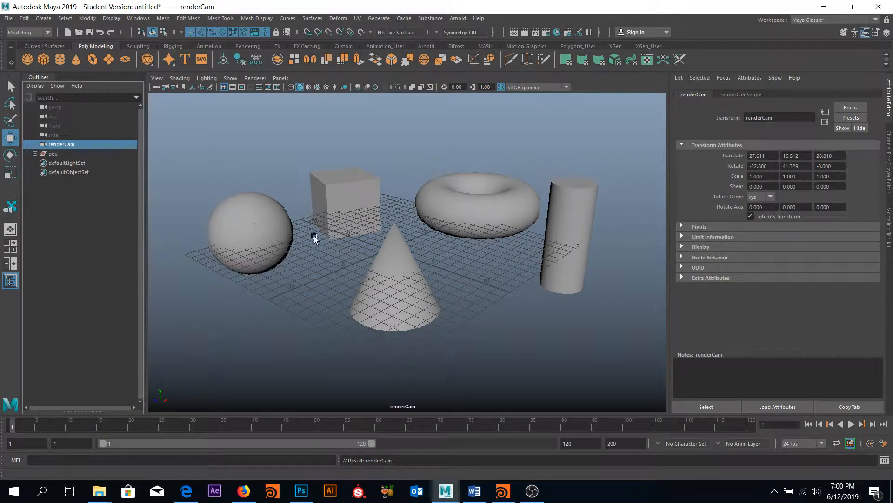
alt+drag(509, 272, 500, 290)
alt+middle_drag(493, 303, 484, 303)
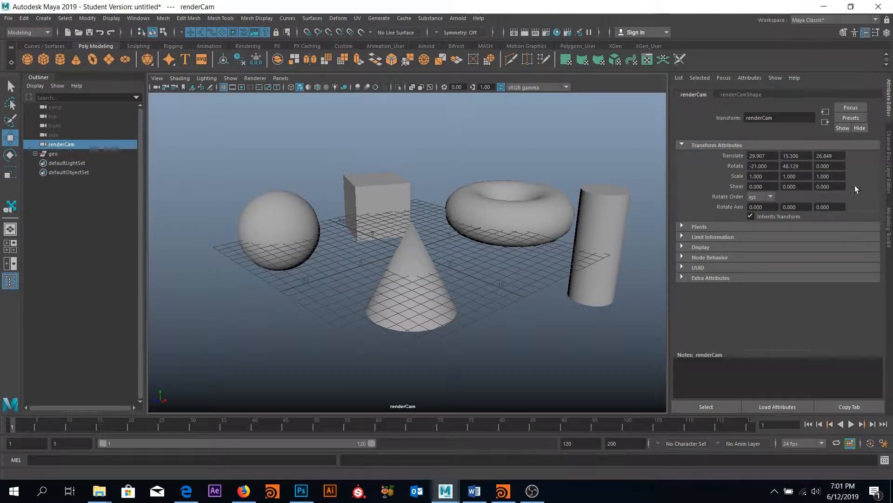
Step: Check that the Maya Classic workspace is chosen and view renderCam's values in the Channel Box, returning to the Attribute Editor
click(805, 20)
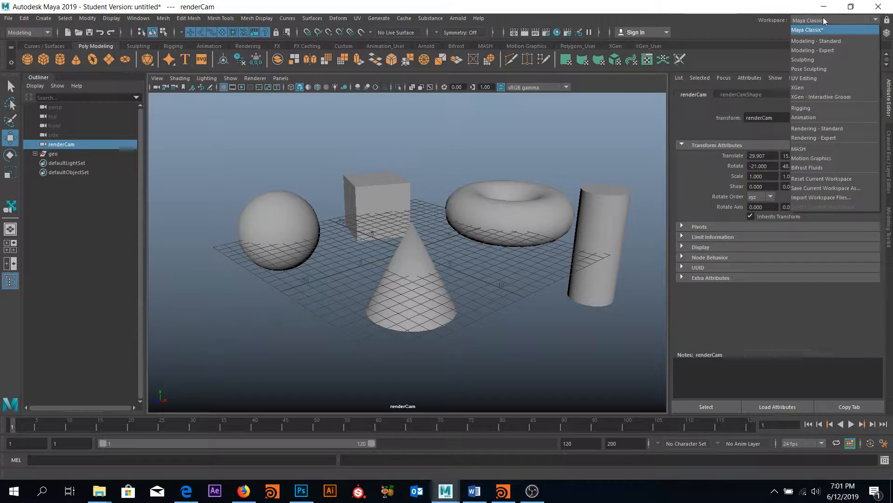
click(823, 29)
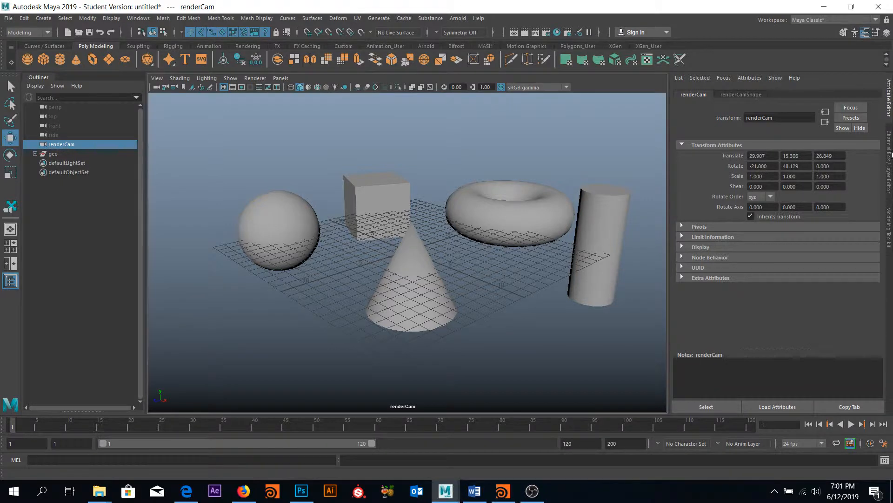
click(890, 156)
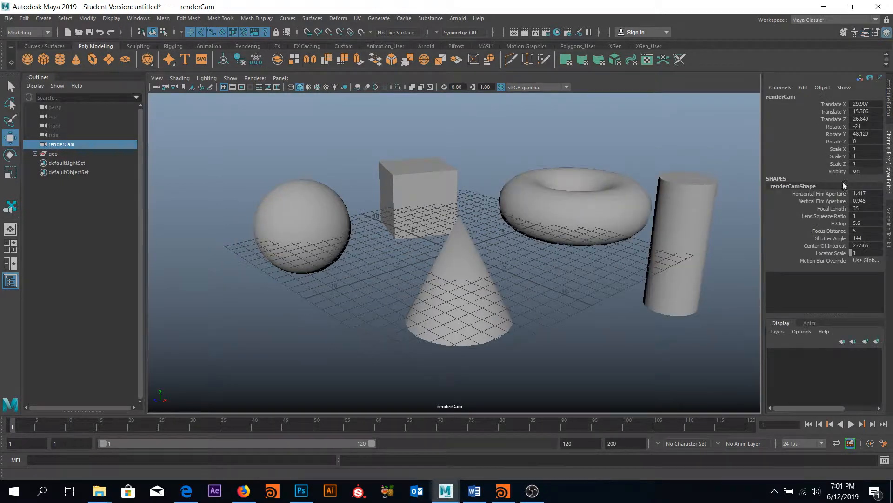
click(890, 95)
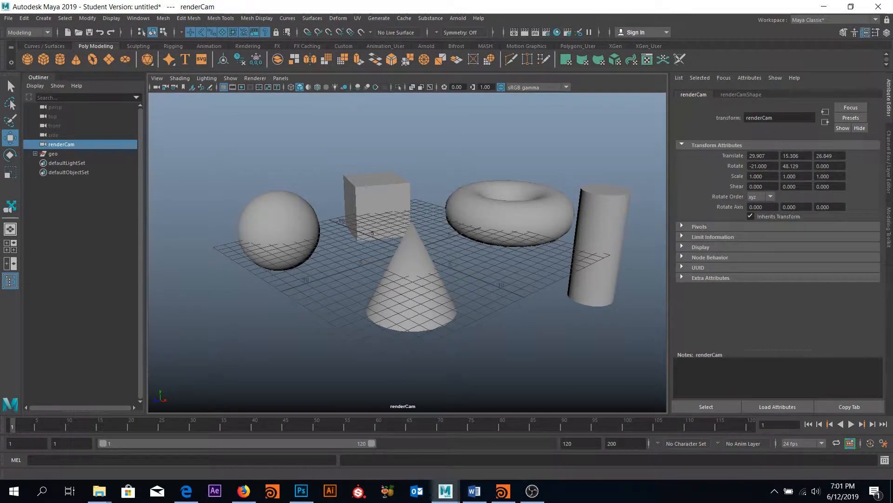
Step: Orbit and pan through renderCam to examine how its Translate and Rotate values follow the view
alt+drag(511, 181, 537, 245)
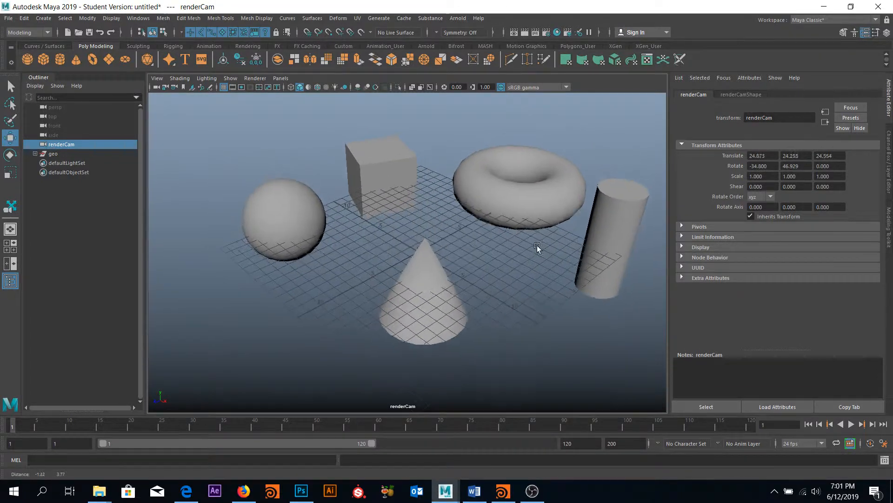
alt+middle_drag(537, 245, 520, 244)
click(756, 156)
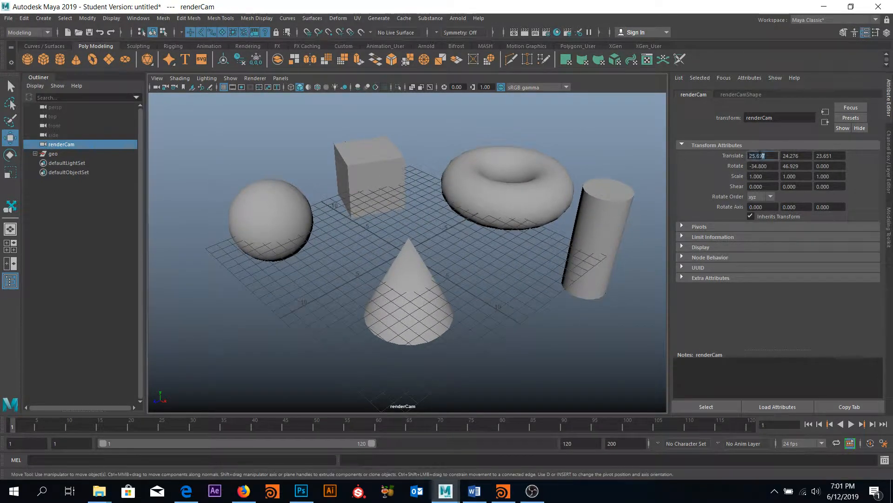
click(800, 157)
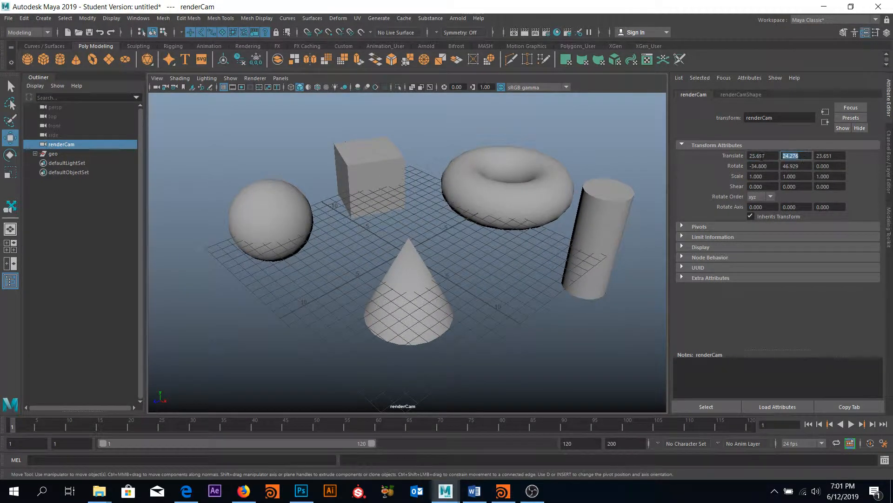
alt+drag(471, 247, 562, 208)
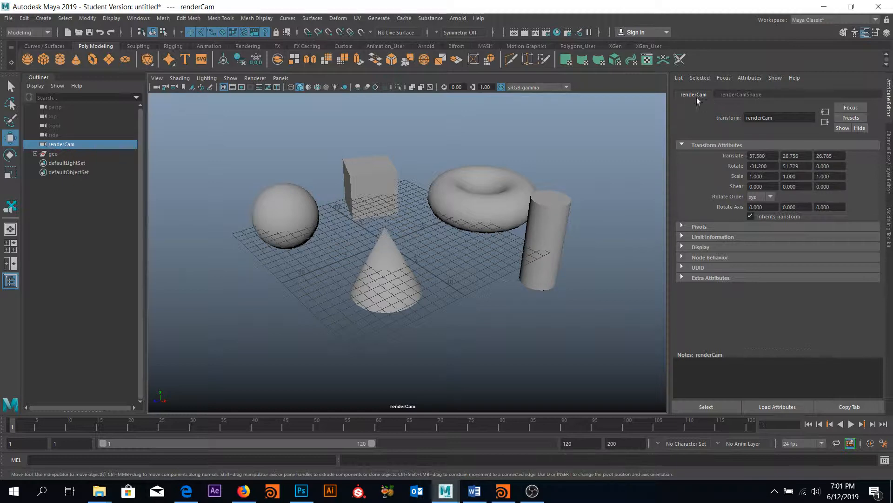
Step: Show the renderCamShape camera attributes and reframe the renderCam view closer on the shapes
click(748, 93)
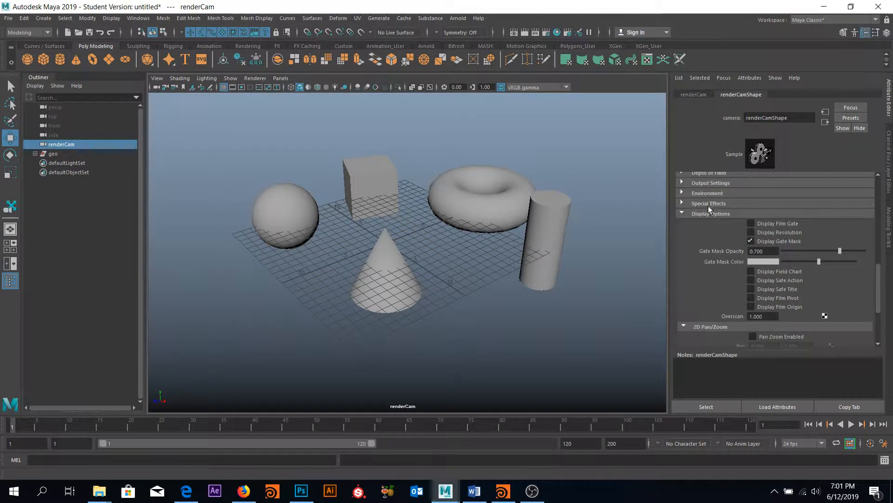
scroll(729, 213, down, 3)
scroll(730, 212, up, 5)
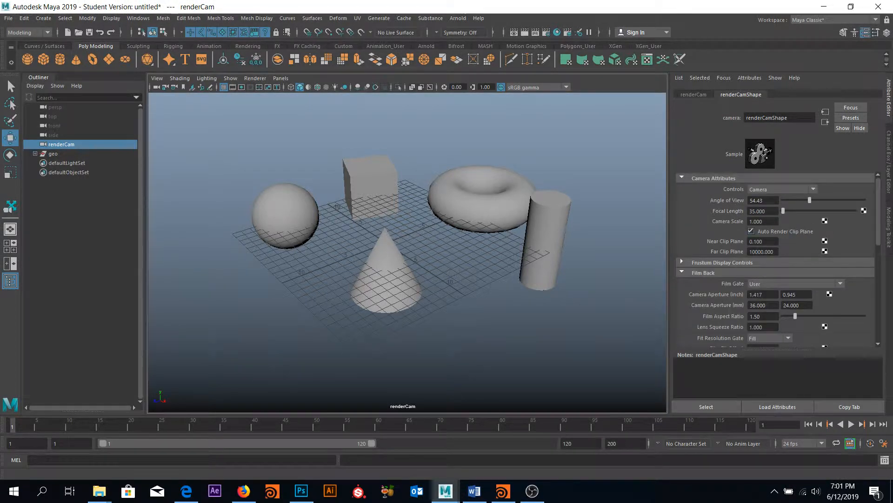
alt+middle_drag(412, 273, 444, 234)
scroll(427, 219, up, 2)
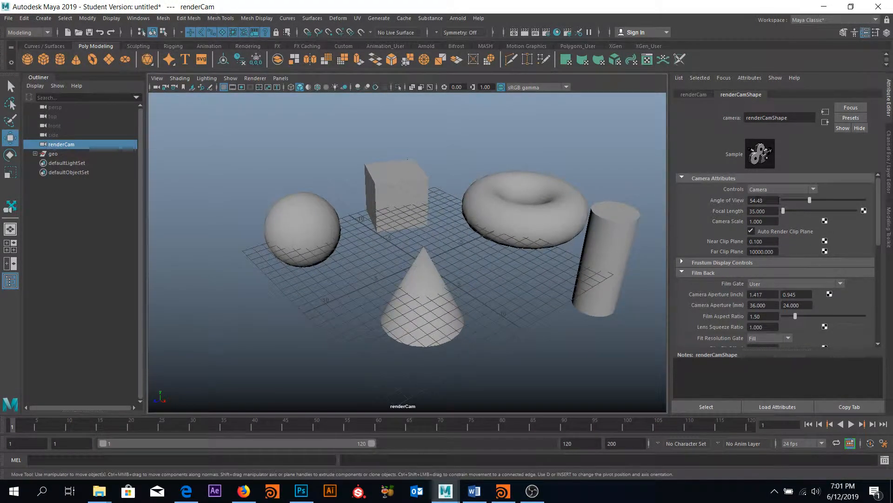
Step: Set the focal length of renderCam to 8
click(770, 213)
text(8)
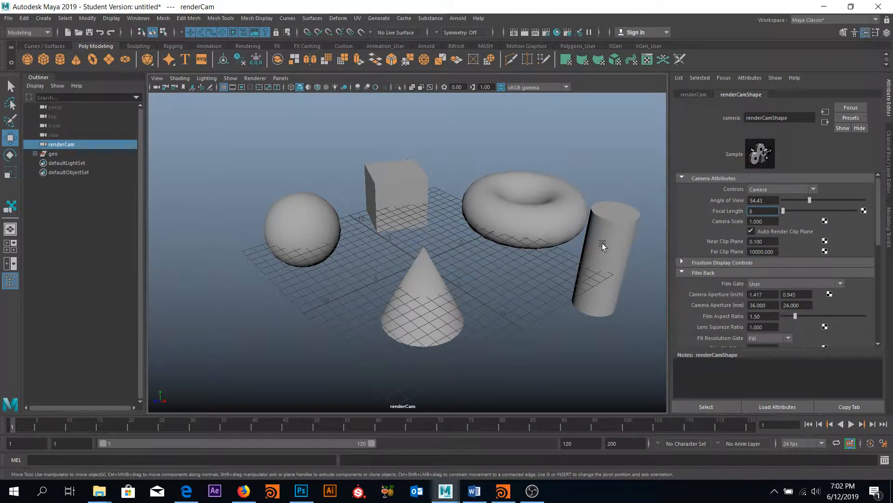
key(Return)
Step: Orbit, pan and dolly renderCam around the shapes to examine the wide-angle distortion
alt+right_drag(563, 225, 770, 484)
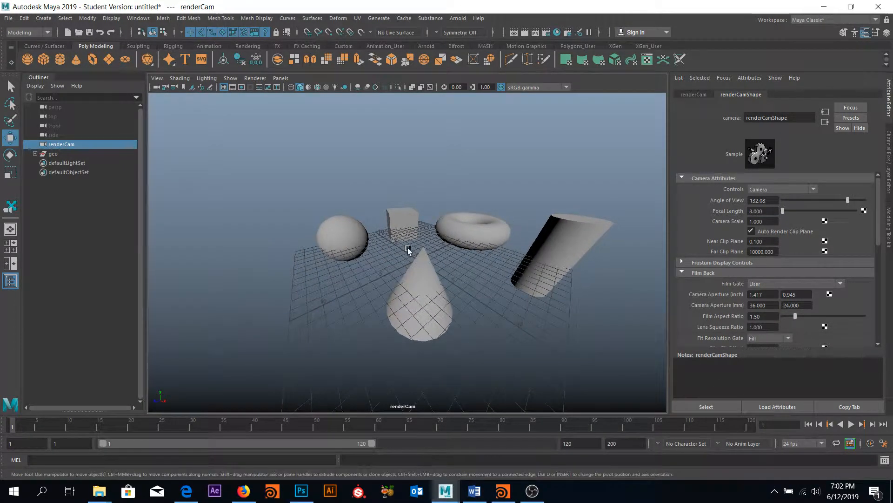
alt+drag(408, 249, 552, 224)
alt+middle_drag(552, 222, 480, 247)
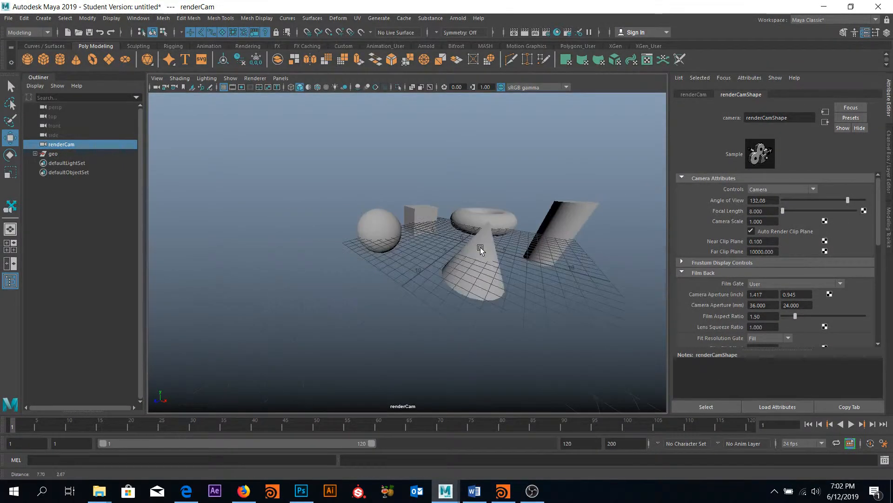
alt+right_drag(480, 247, 534, 209)
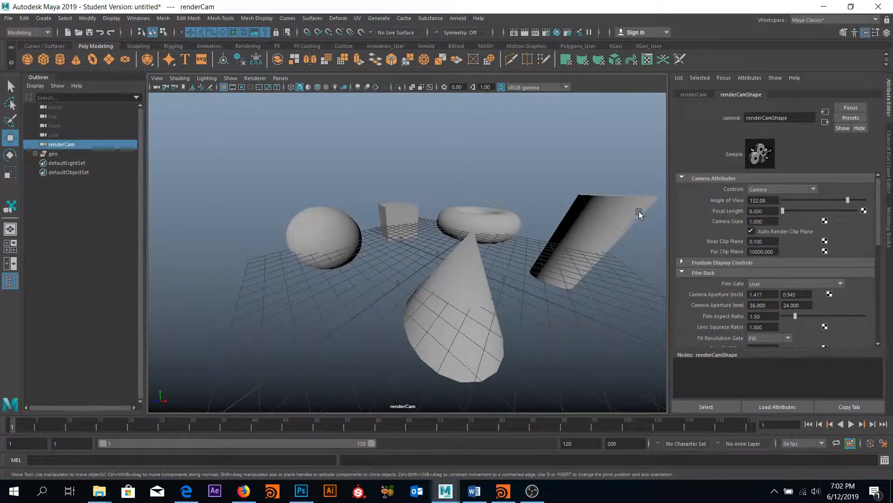
alt+drag(559, 295, 459, 335)
alt+right_drag(458, 335, 349, 300)
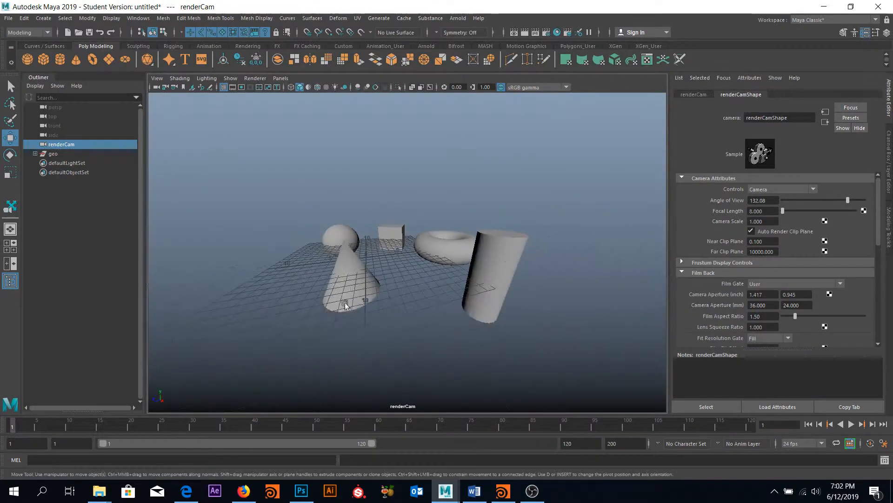
alt+drag(349, 300, 393, 318)
alt+middle_drag(392, 318, 529, 269)
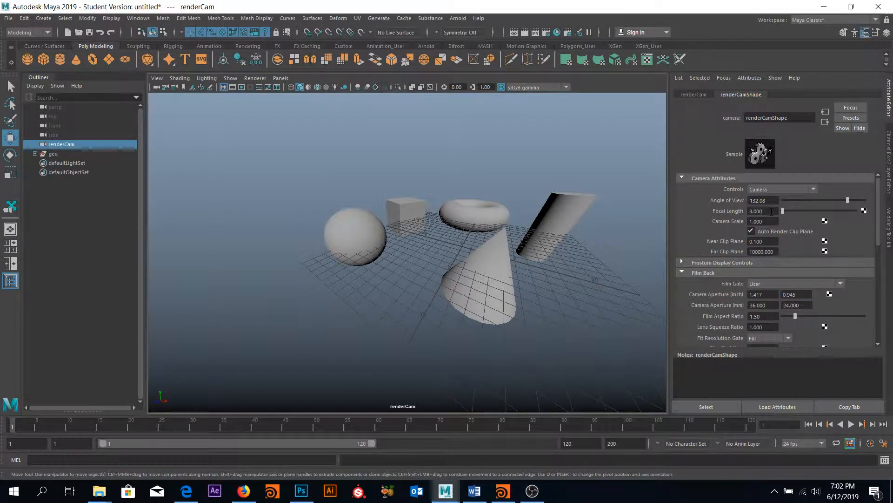
alt+middle_drag(505, 264, 445, 252)
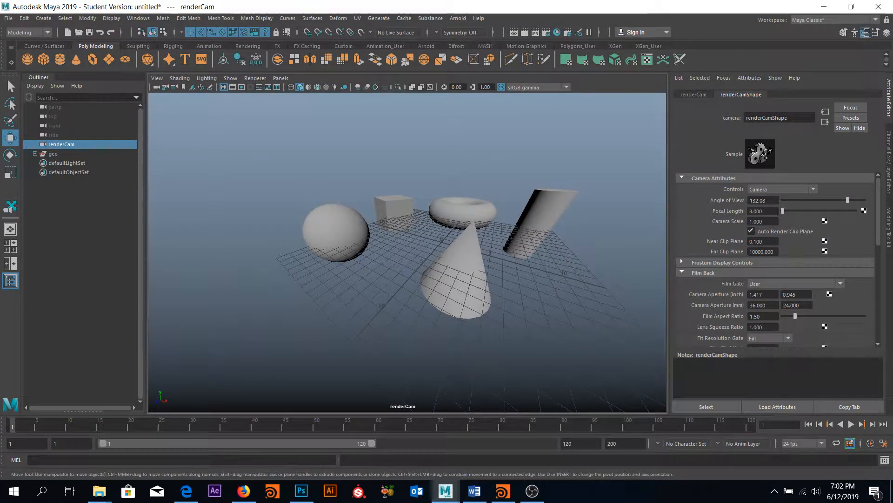
Step: Set the focal length of renderCam to 35
drag(766, 211, 757, 211)
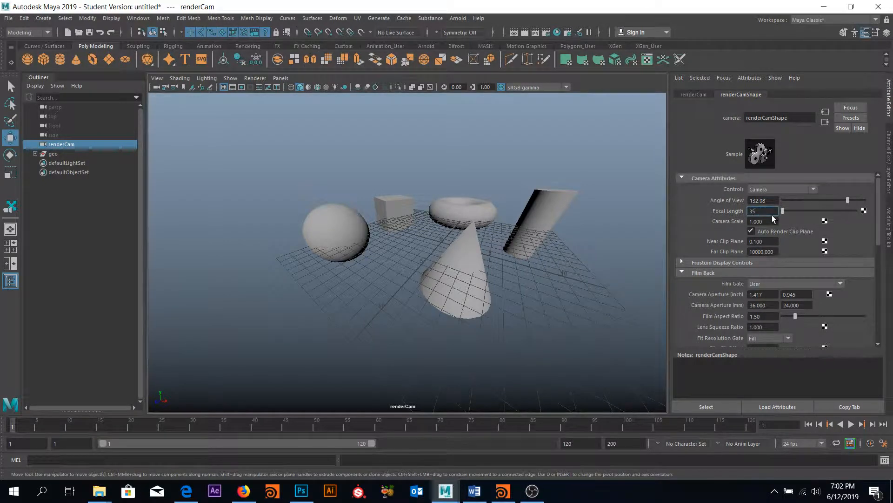
text(35)
key(Return)
Step: Reframe the renderCam view from a low angle with all five shapes visible and the cone in front
alt+right_drag(372, 298, 406, 126)
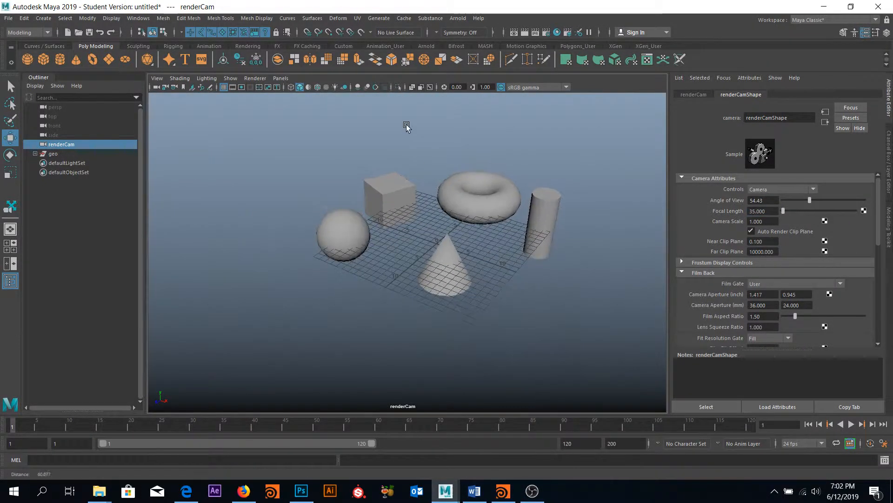
alt+middle_drag(445, 221, 407, 238)
alt+drag(408, 274, 407, 242)
alt+right_drag(407, 241, 442, 314)
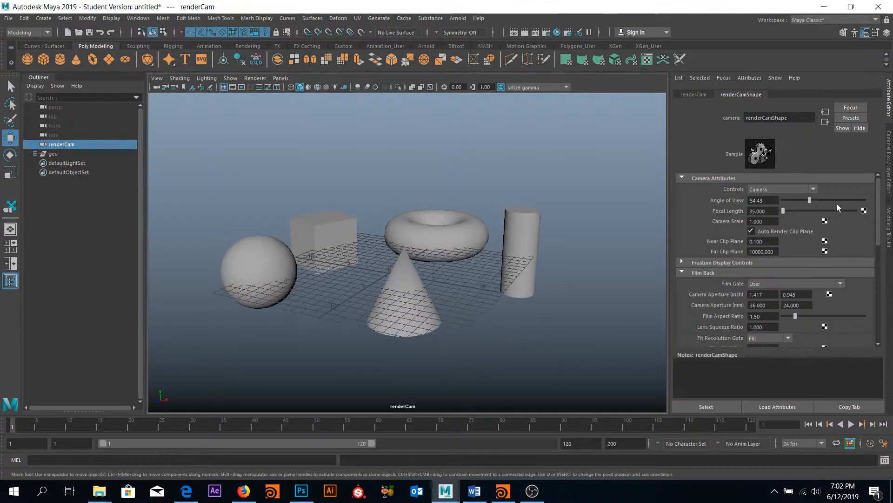
Step: Expand the Display Options section of renderCamShape's attributes
scroll(720, 193, down, 6)
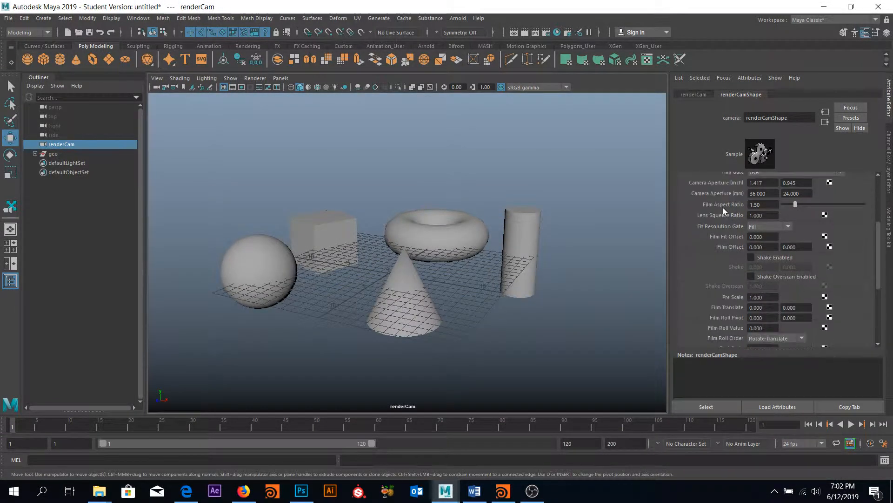
scroll(723, 208, down, 3)
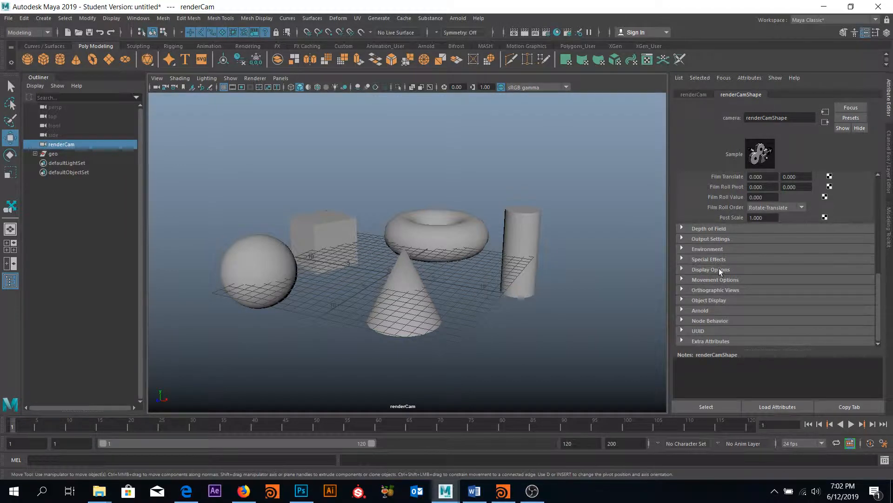
click(695, 269)
scroll(763, 276, down, 3)
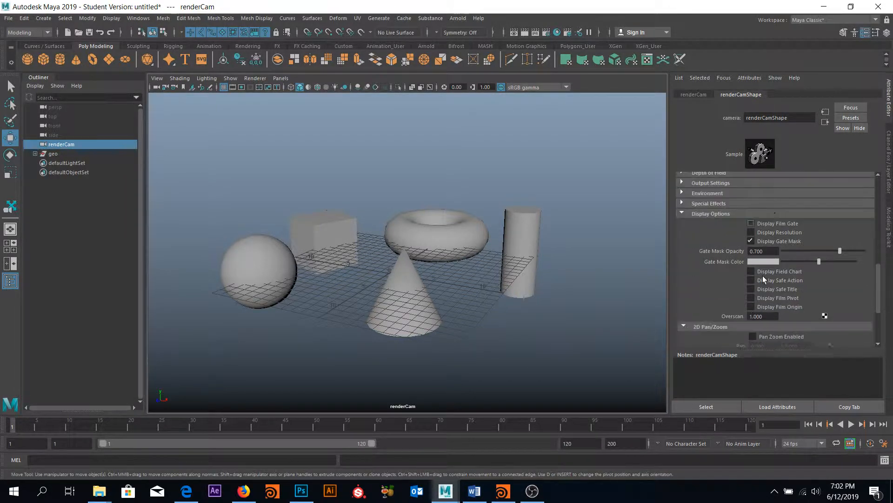
Step: Reframe the renderCam view so all five shapes are centred with the cone in front
alt+middle_drag(446, 285, 490, 282)
alt+drag(525, 283, 497, 286)
alt+middle_drag(498, 286, 481, 273)
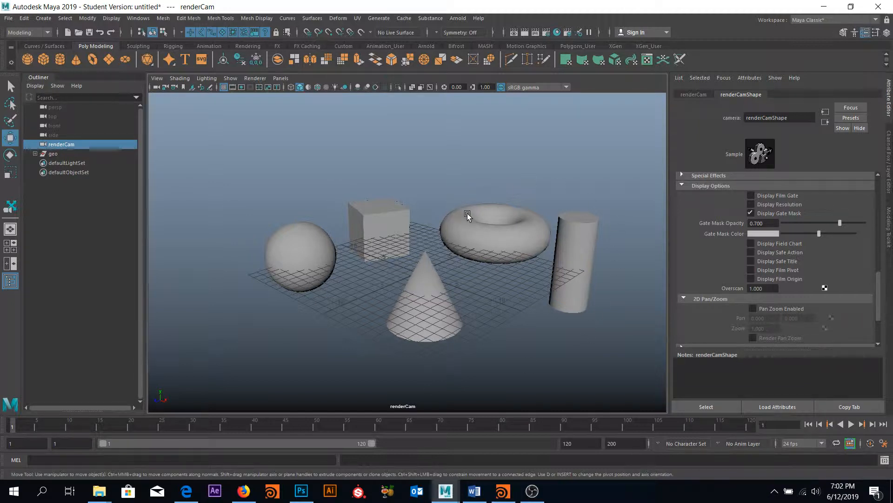
alt+middle_drag(467, 213, 443, 210)
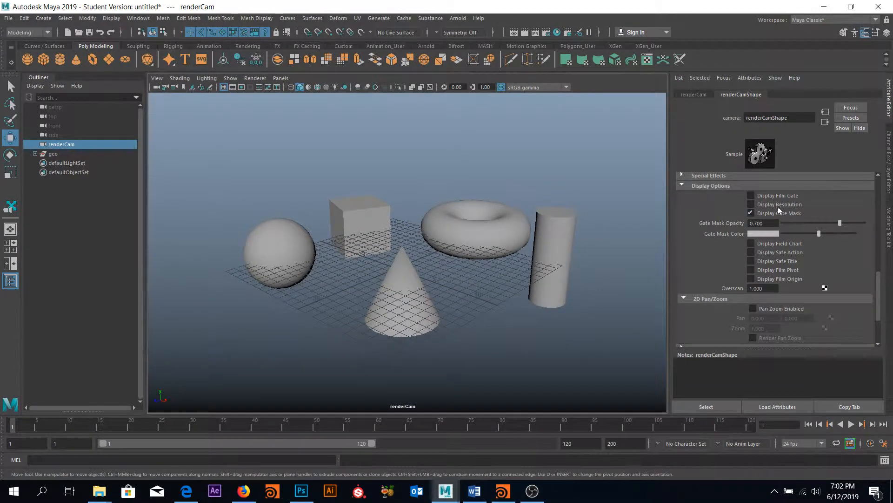
Step: Turn on Display Resolution for renderCam with the gate mask kept on, and move the camera closer to the shapes
click(750, 213)
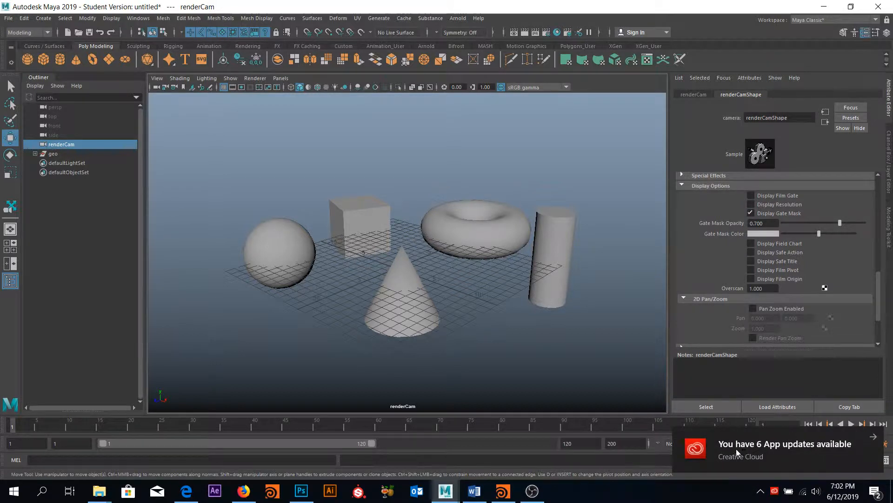
click(751, 204)
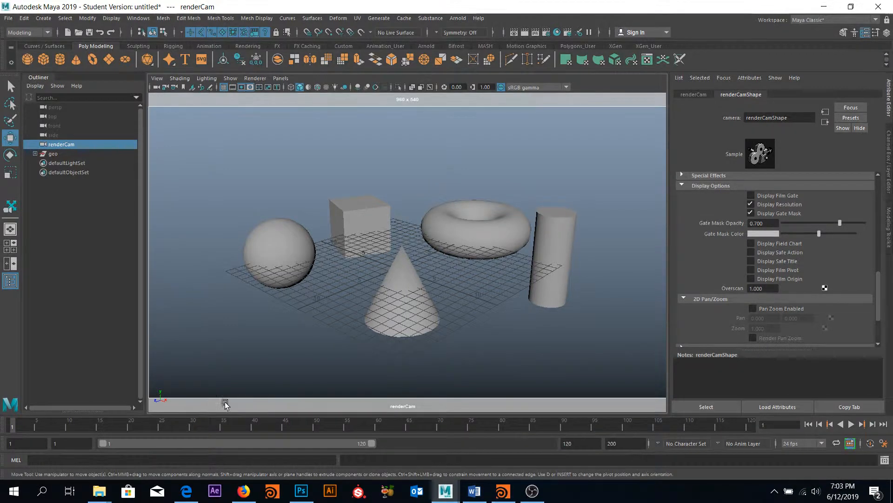
scroll(488, 201, up, 5)
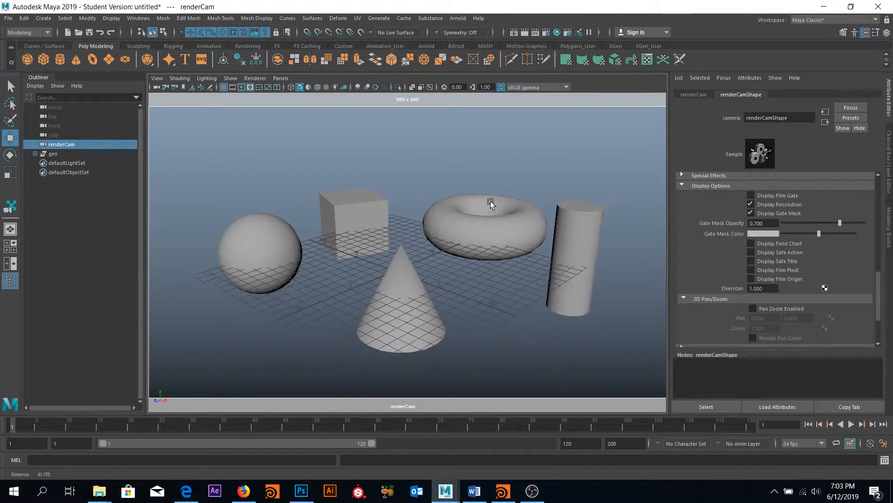
alt+drag(500, 202, 521, 242)
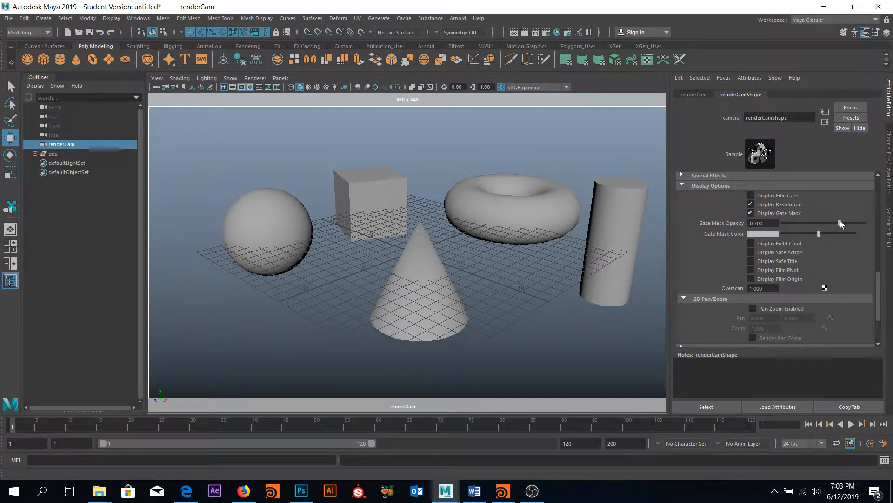
Step: Set the Gate Mask Opacity to 0 and reframe renderCam from a closer, higher angle over the shapes
drag(840, 222, 738, 233)
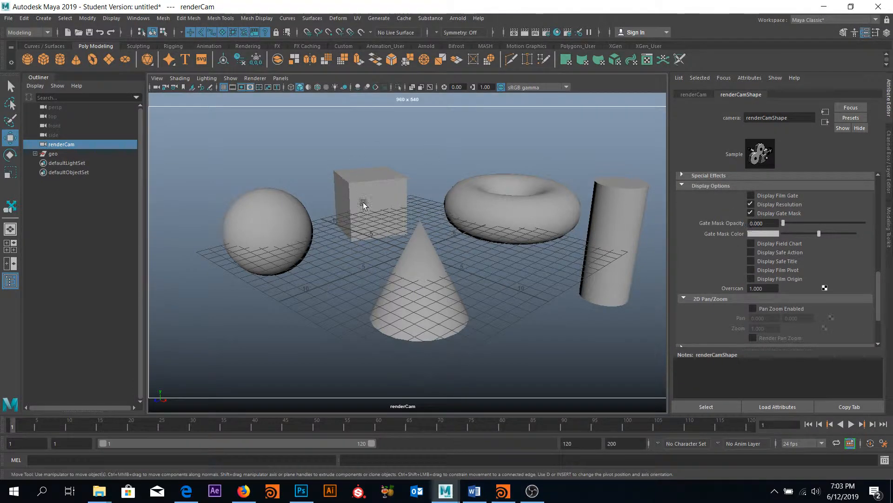
alt+middle_drag(363, 199, 351, 205)
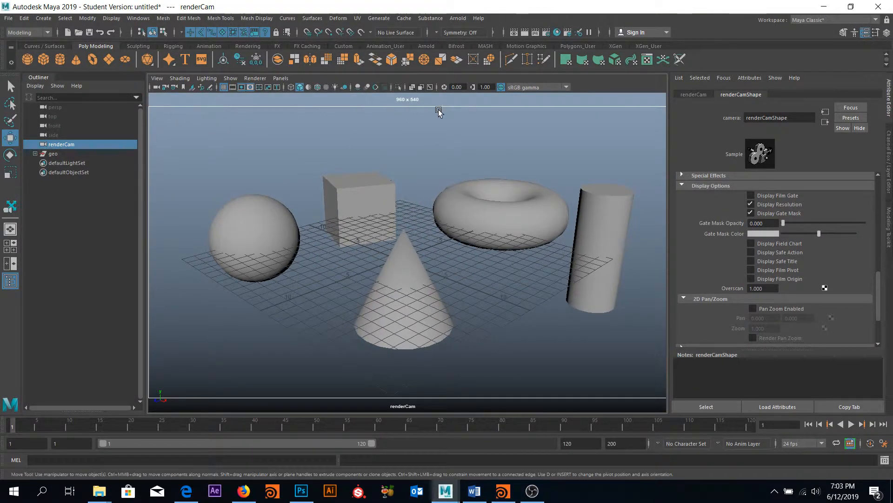
alt+drag(446, 176, 448, 151)
alt+drag(457, 209, 461, 263)
scroll(473, 255, up, 3)
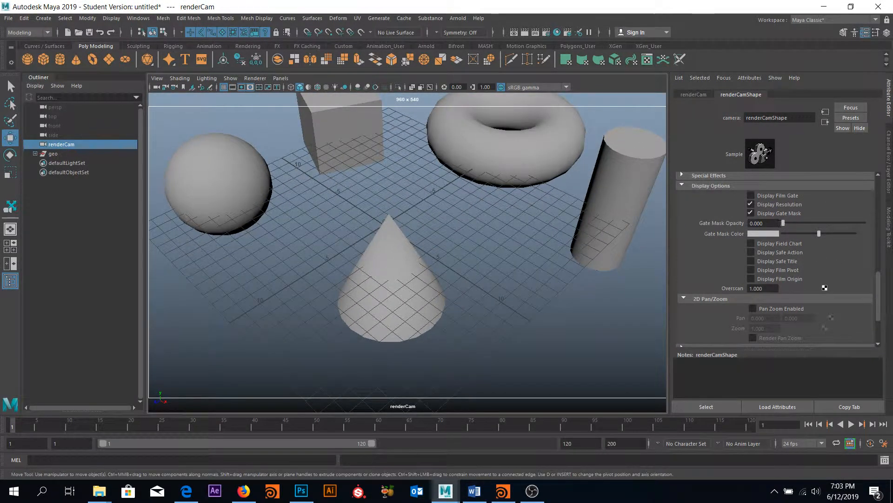
Step: Raise the Gate Mask Opacity to 1, and reset it to 0.7
drag(784, 223, 891, 208)
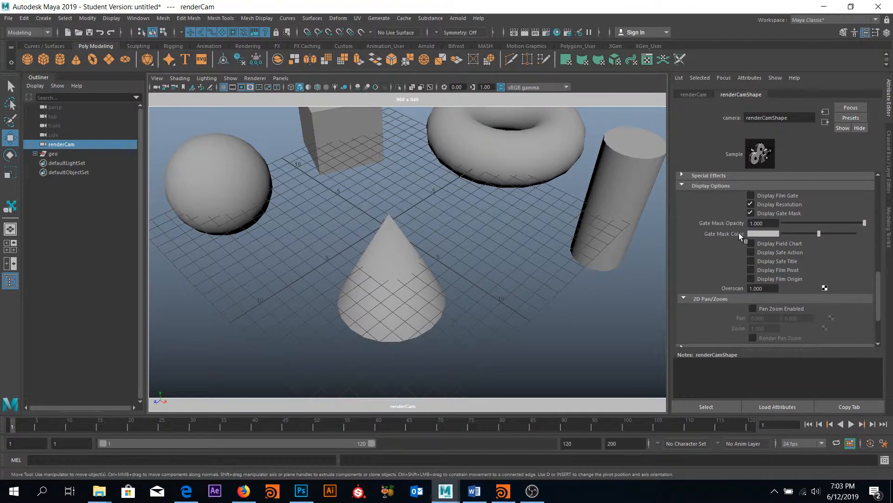
click(770, 221)
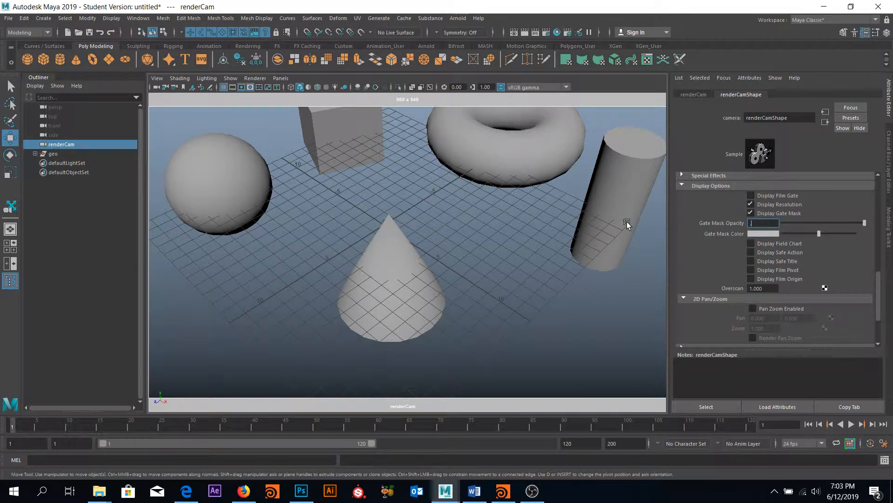
key(Return)
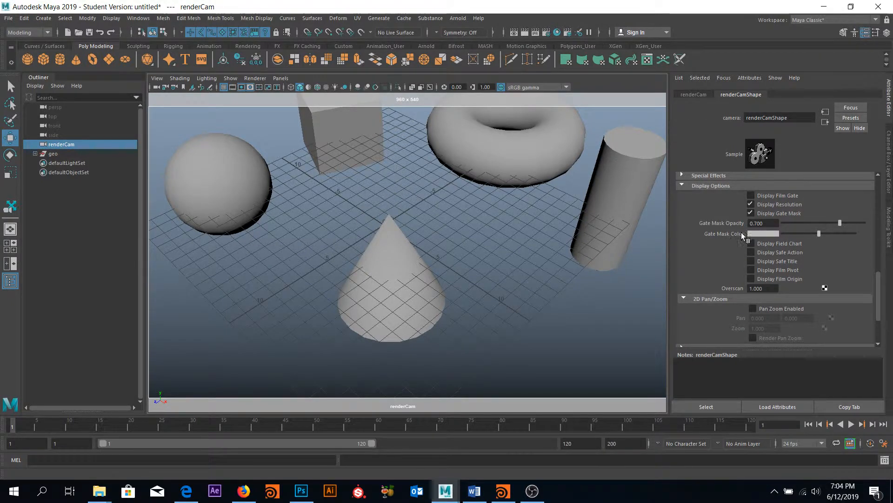
Step: Try green and orange as the Gate Mask Color of renderCam
click(768, 234)
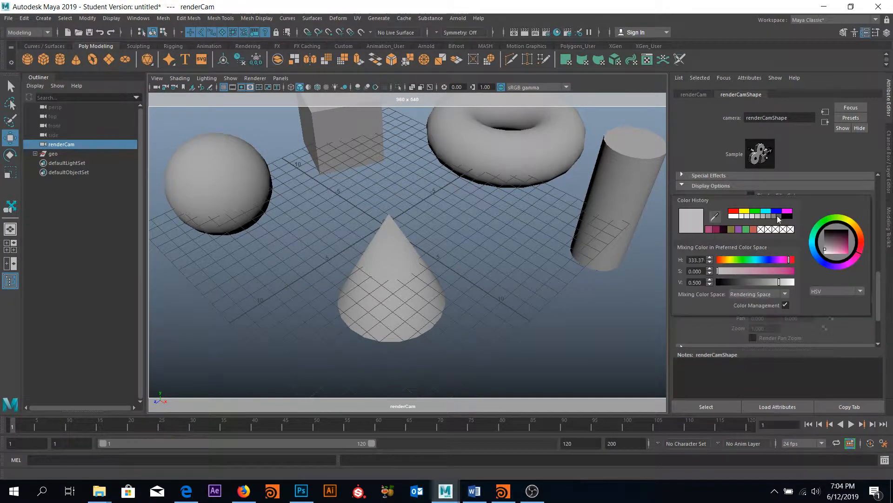
click(862, 240)
click(823, 225)
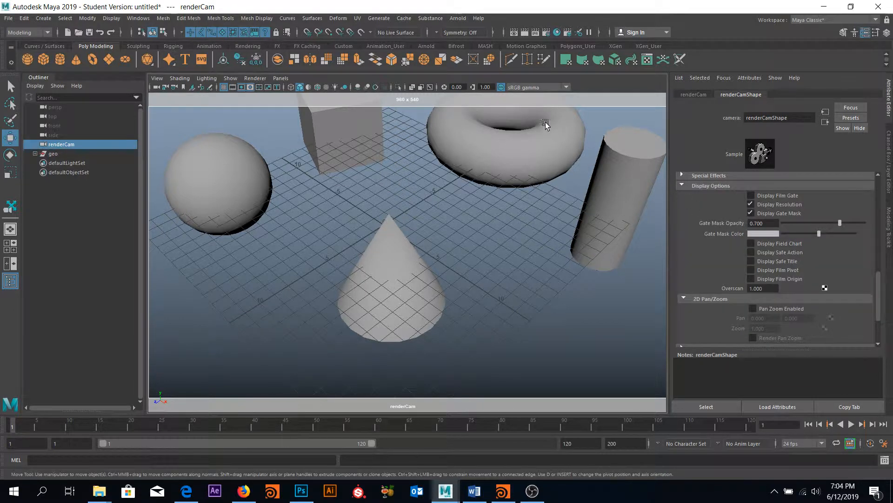
click(765, 232)
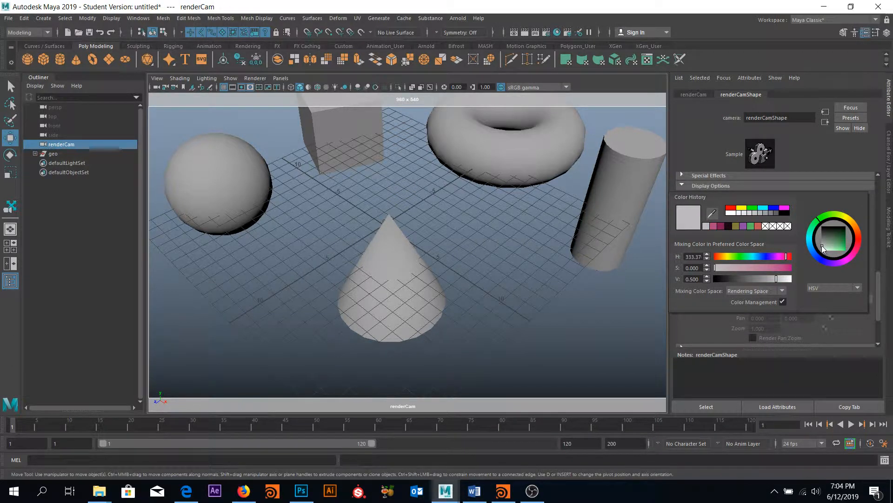
drag(821, 244, 858, 248)
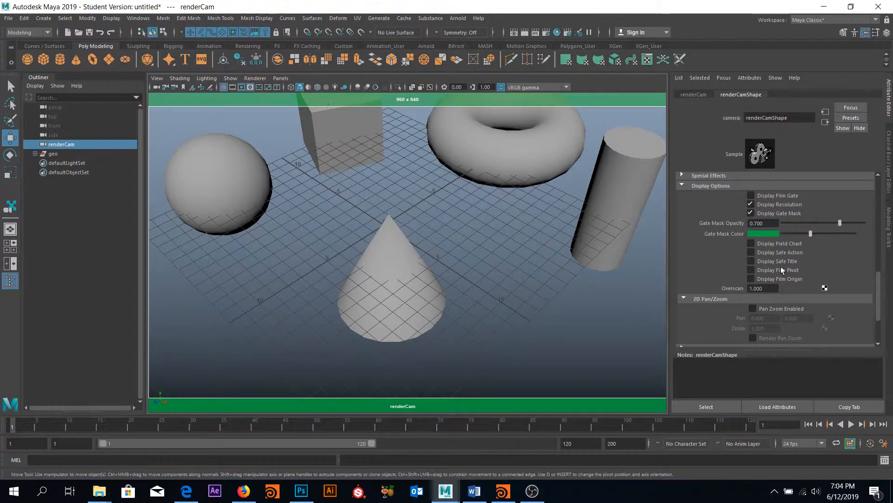
click(776, 234)
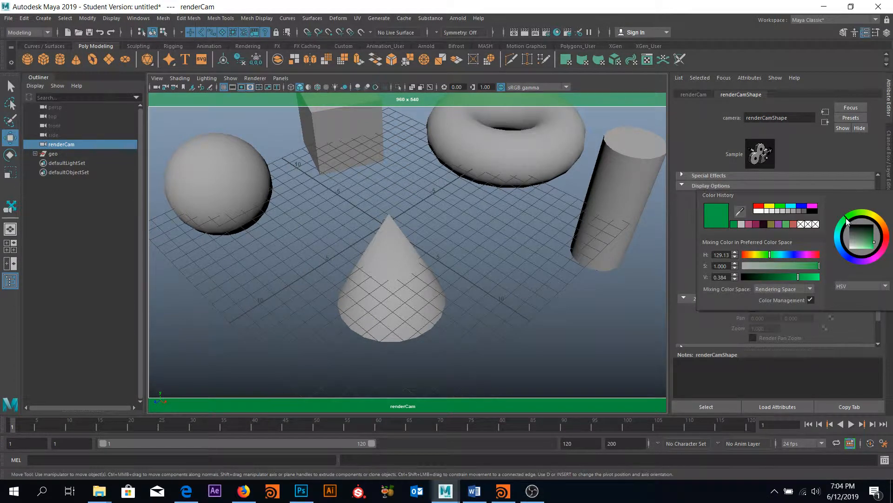
drag(847, 222, 877, 218)
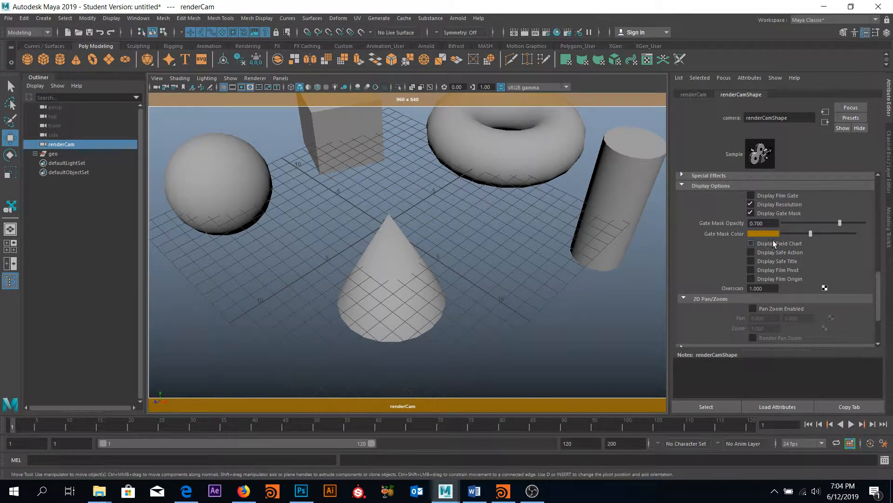
Step: Set the Gate Mask Color of renderCam to blue
click(764, 233)
drag(879, 225, 843, 260)
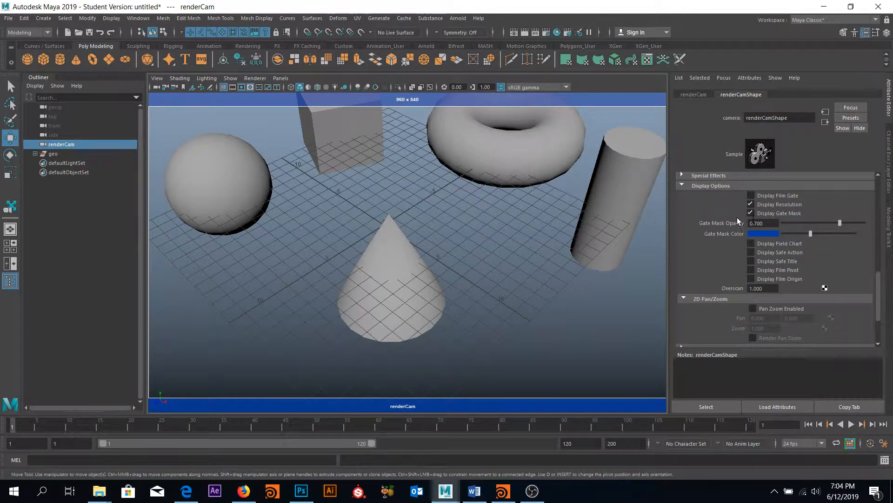
Step: Turn on Display Film Pivot for renderCam, and switch Display Safe Title on and off again
click(752, 279)
click(752, 270)
click(757, 262)
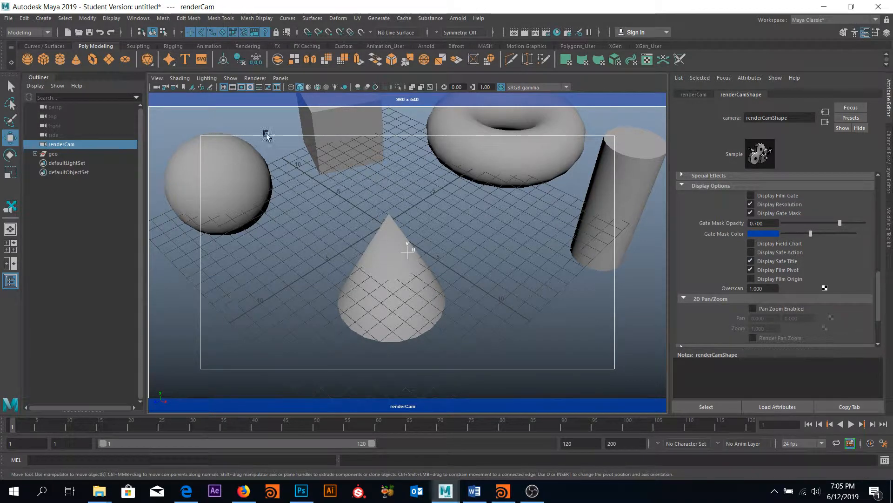
click(750, 260)
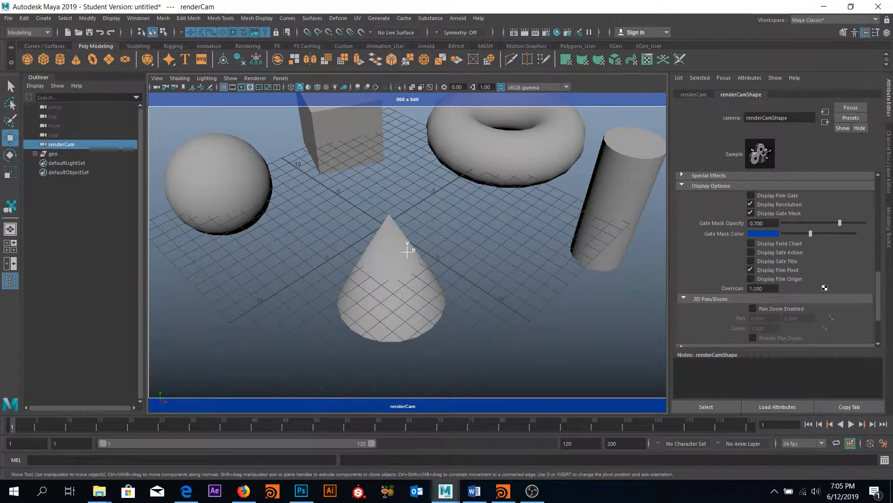
Step: Set the Overscan of renderCam to 1.25
click(772, 289)
text(1.25)
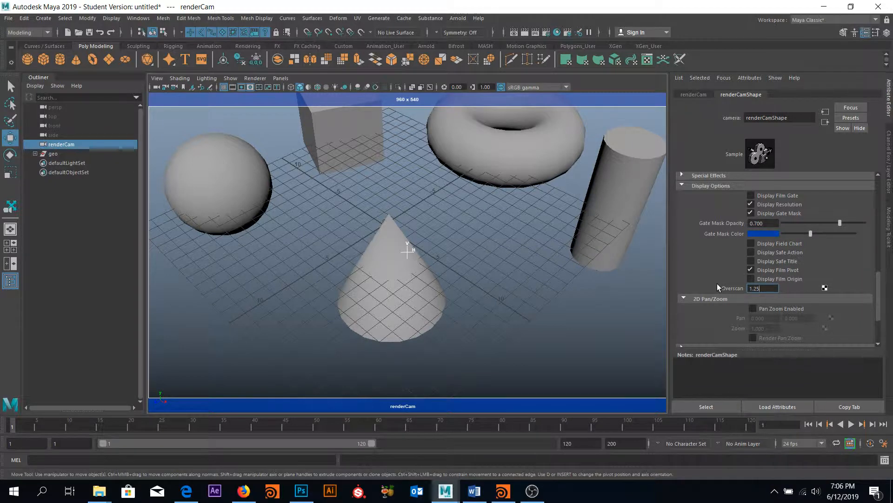
key(Return)
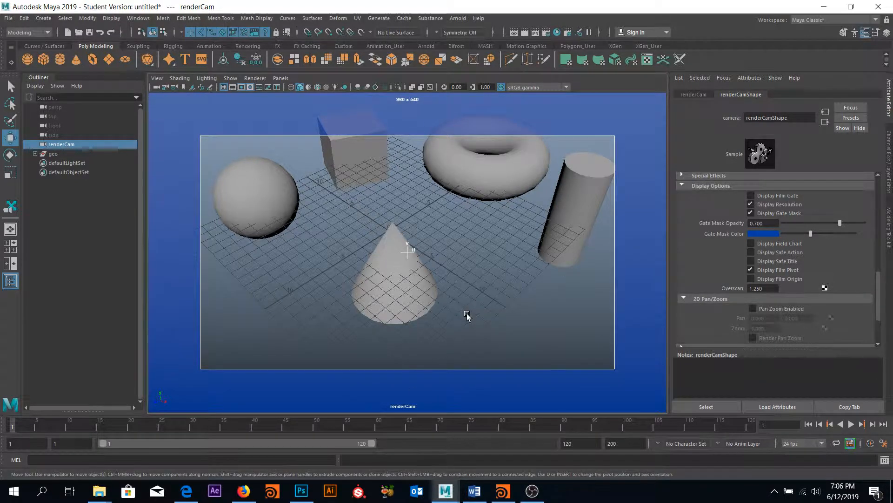
Step: Reframe renderCam so all five shapes fit inside the resolution gate with the cone in front
alt+right_drag(467, 315, 399, 254)
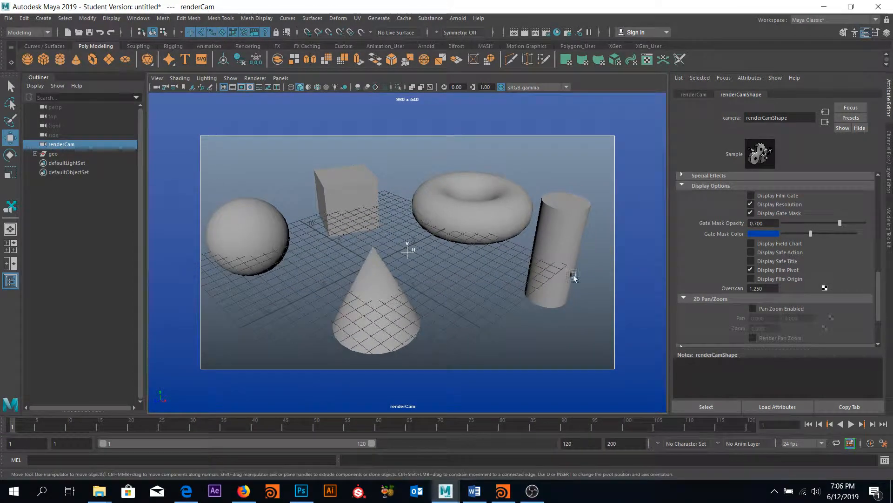
alt+middle_drag(345, 188, 375, 193)
alt+middle_drag(455, 200, 448, 197)
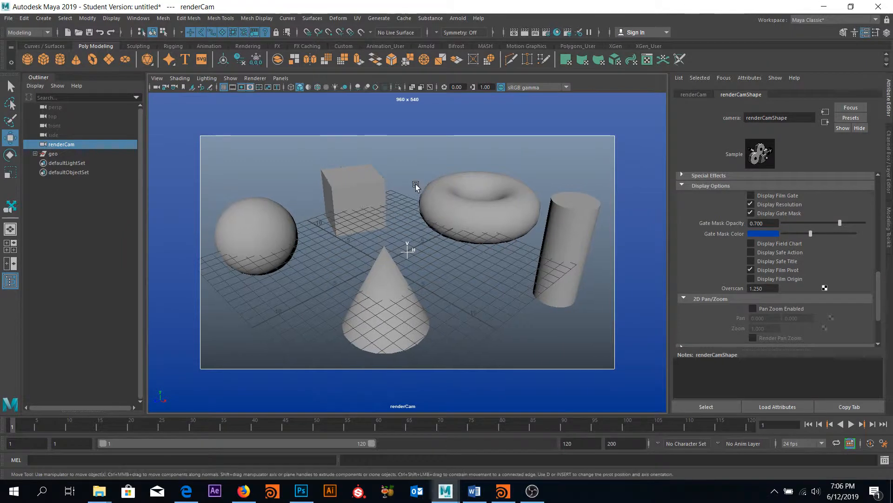
alt+drag(415, 184, 405, 183)
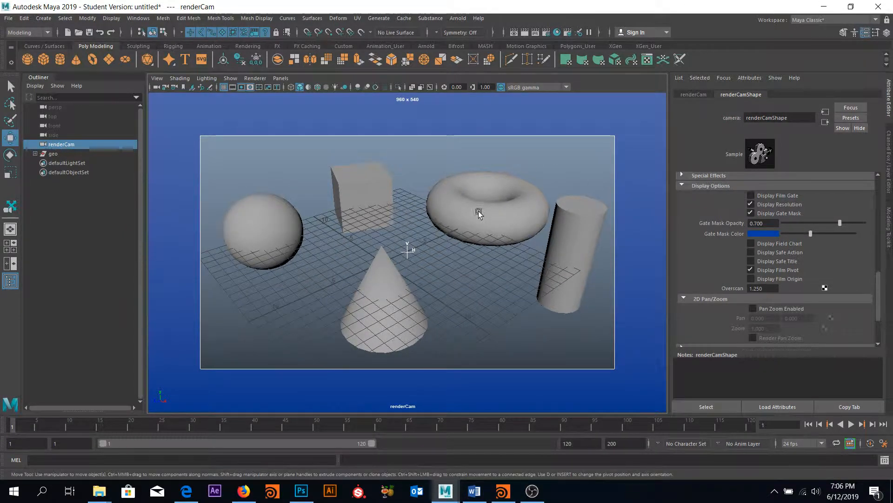
mouse_move(478, 213)
alt+mouse_down()
mouse_move(458, 207)
mouse_move(470, 212)
alt+mouse_up()
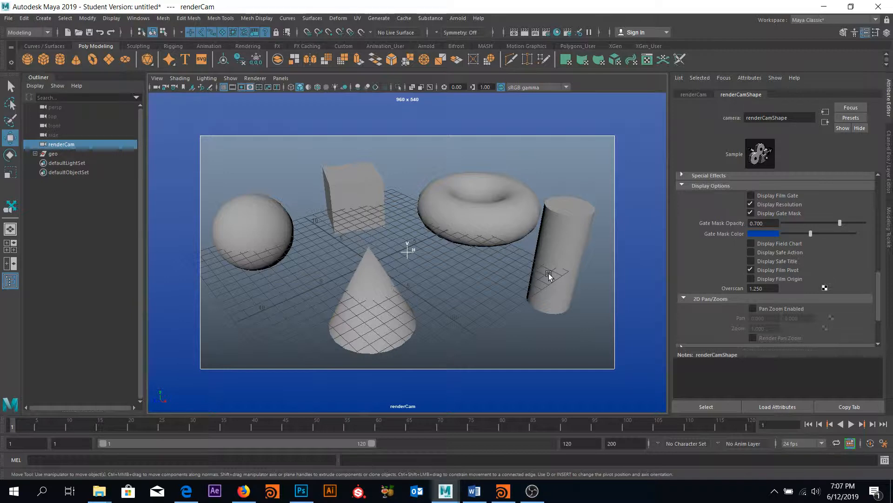
Step: Try Overscan values of 1.15 and 1.1 on renderCam
double_click(770, 288)
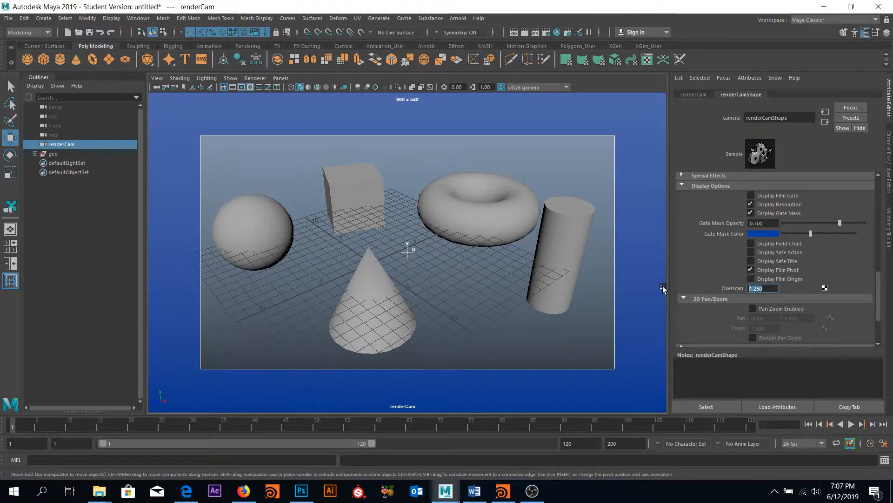
text(1.15)
key(Return)
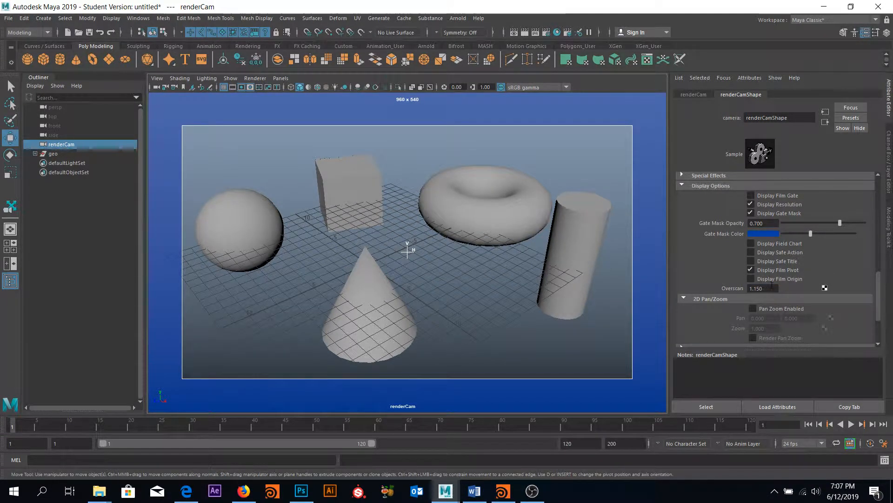
click(772, 287)
text(1.1)
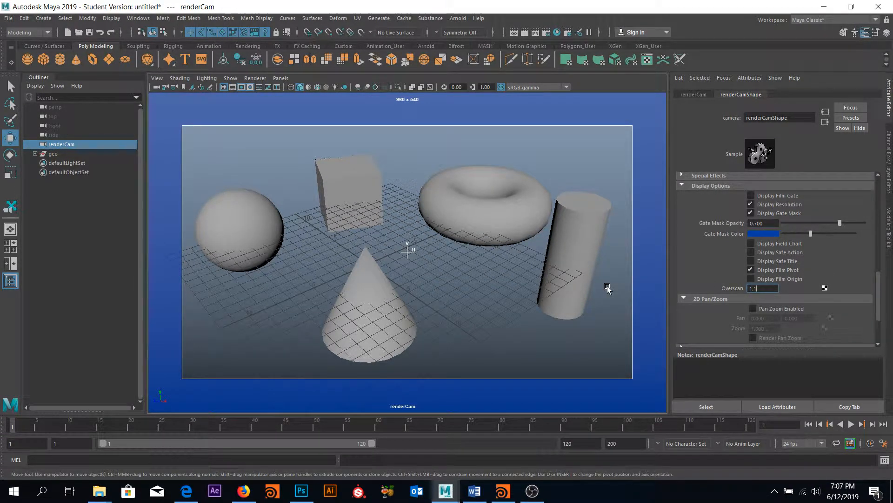
key(Return)
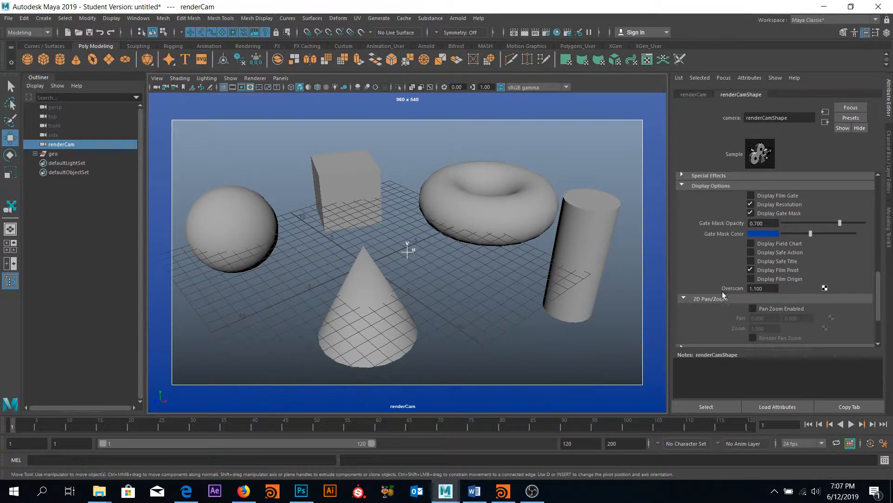
Step: Try an Overscan value of 1.5 on renderCam
click(772, 288)
text(1.5)
key(Return)
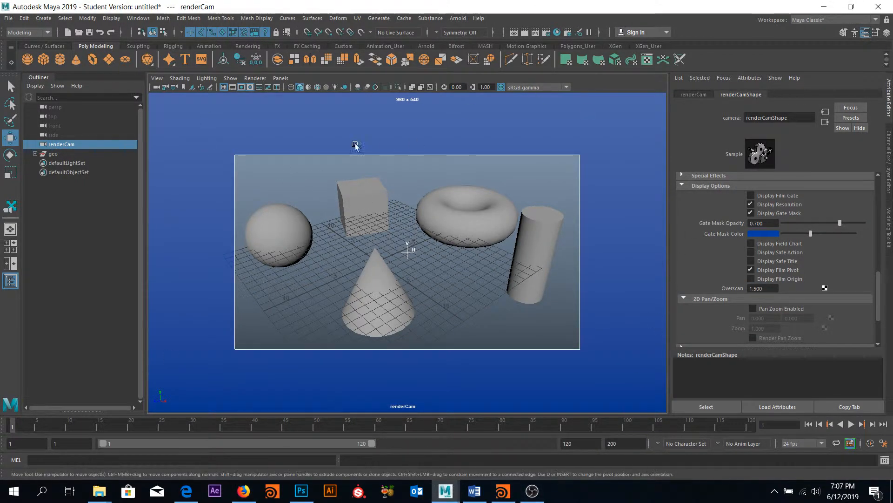
Step: Return the Overscan of renderCam to 1.25
drag(772, 288, 747, 288)
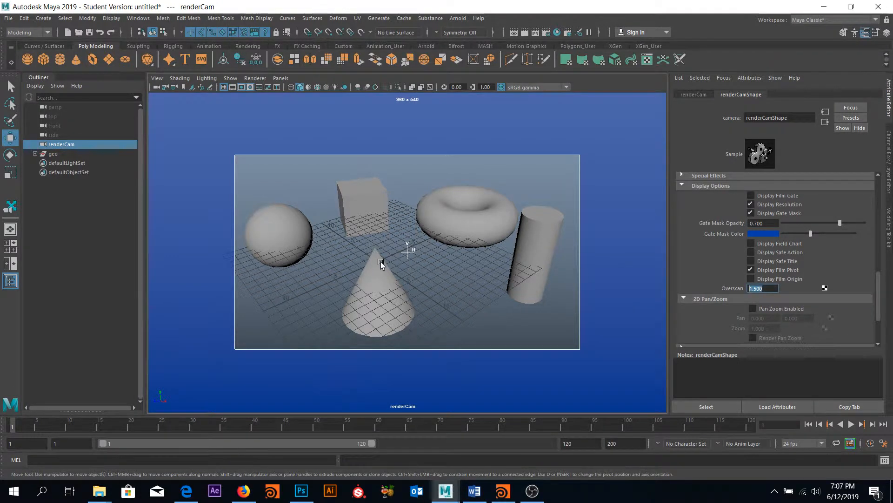
text(1.25)
key(Return)
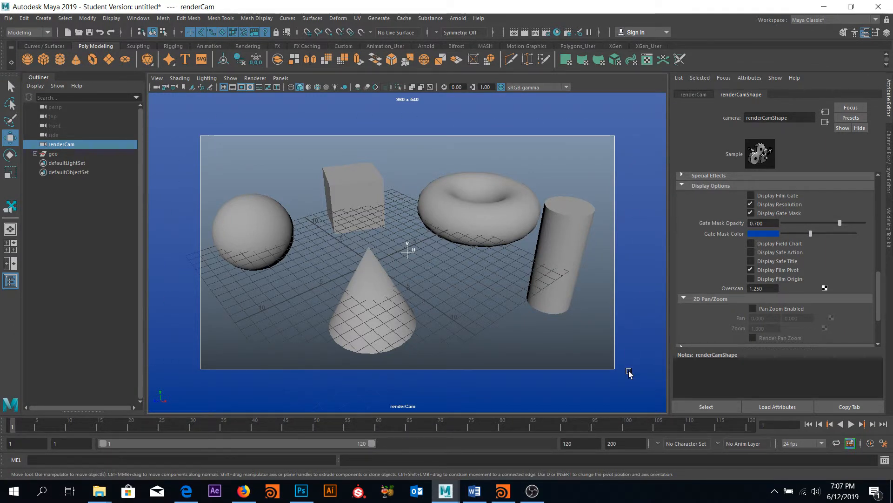
click(532, 491)
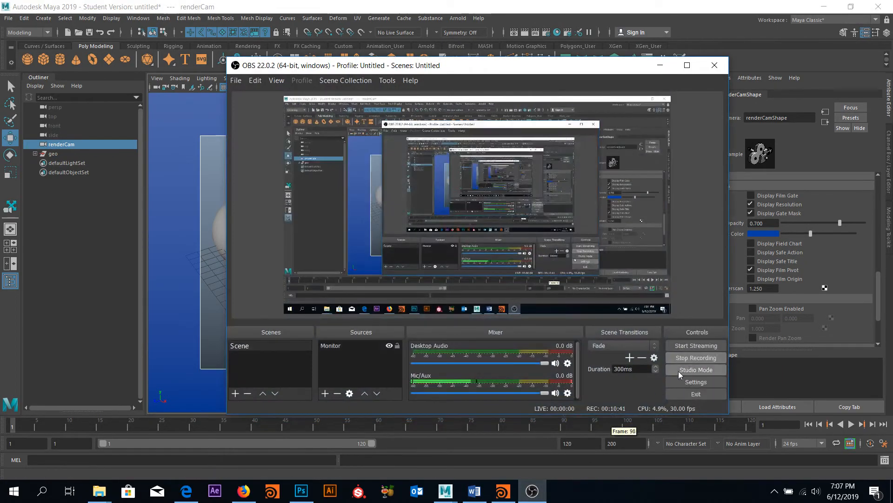